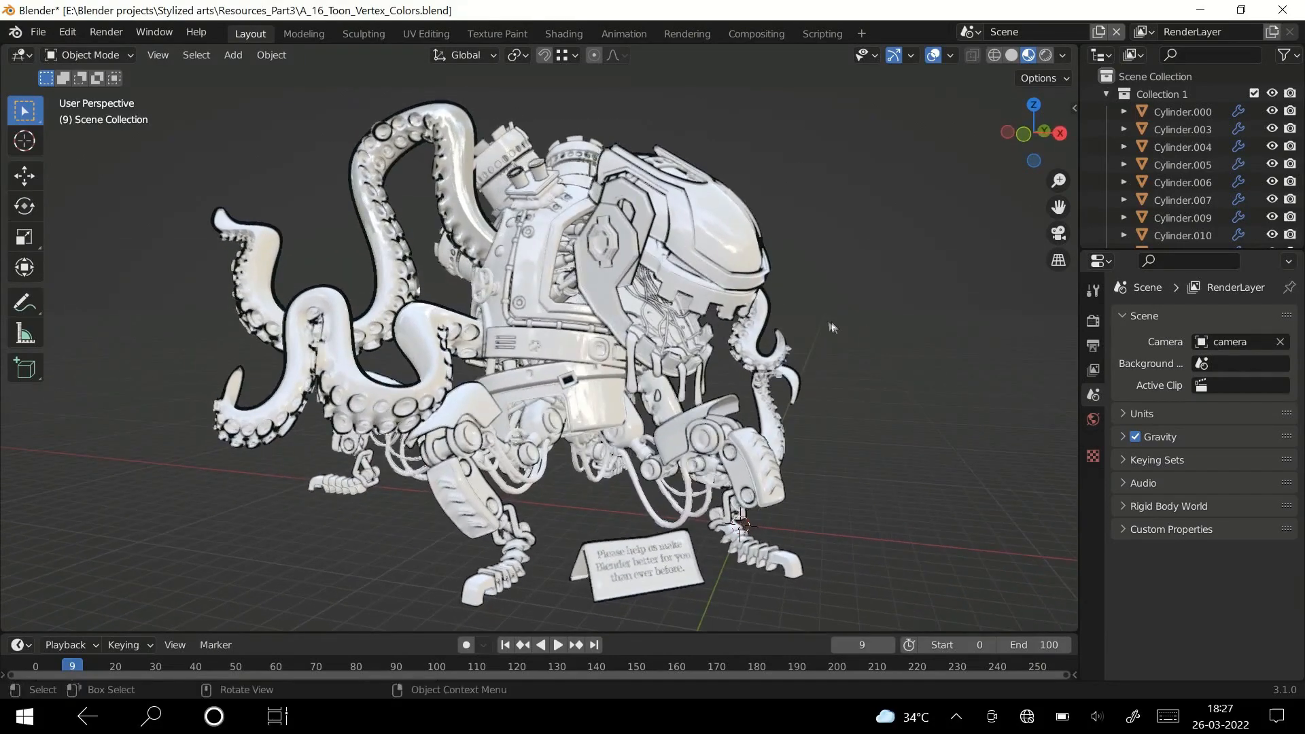
Step: Launch Blender 3.0 in a new window
key(super)
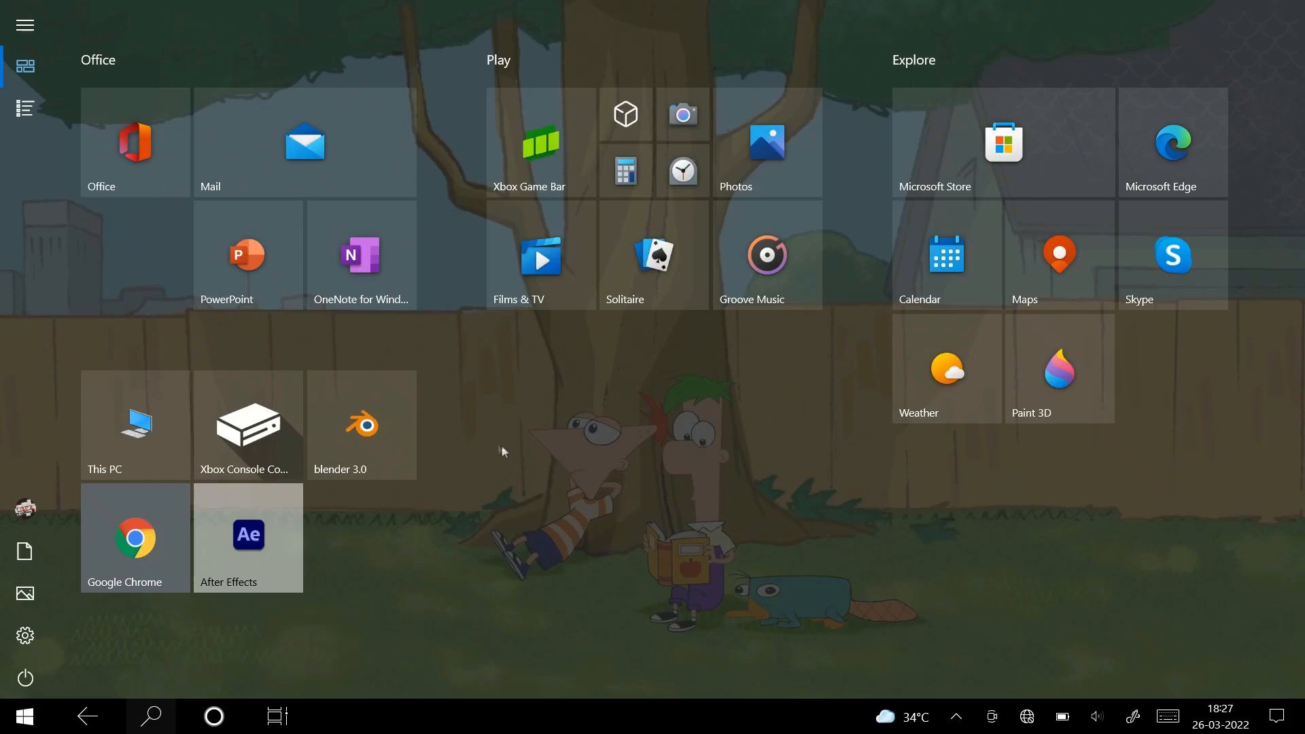
click(394, 415)
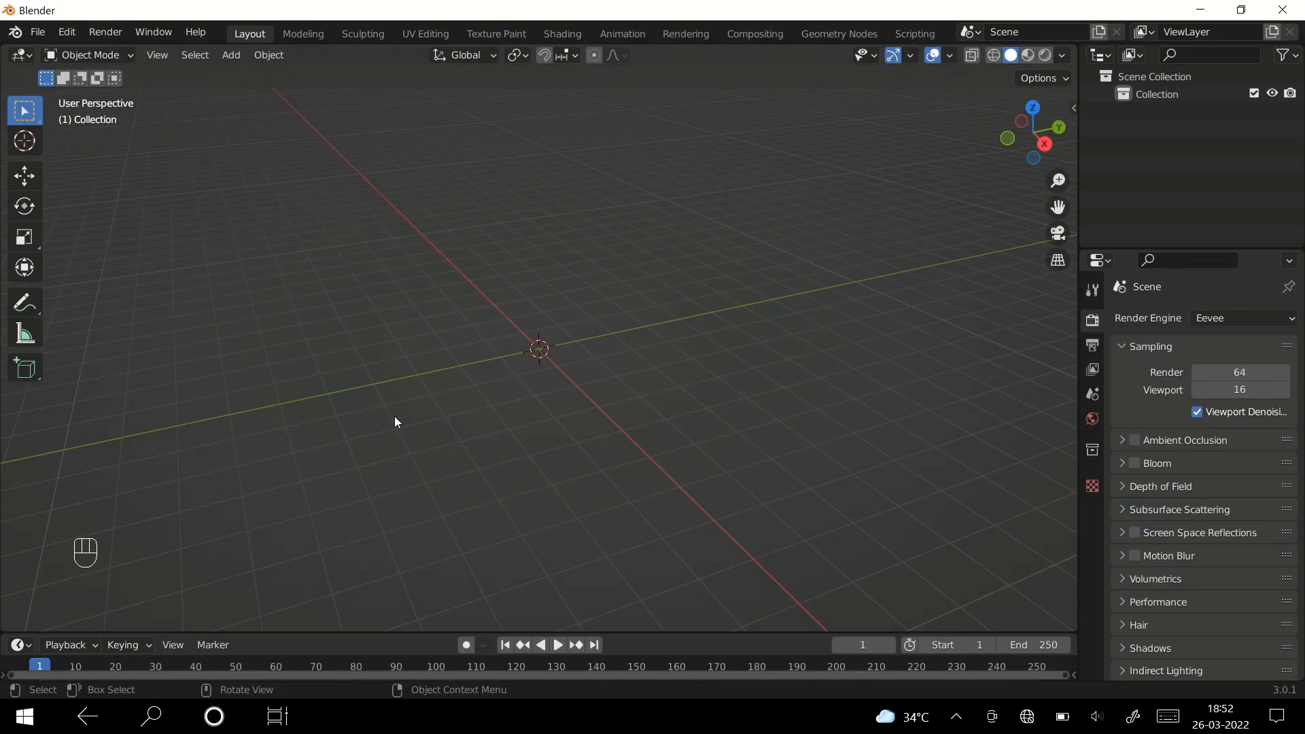
Step: Add a UV sphere at the world origin and scale it up to more than twice its size
key(shift+a)
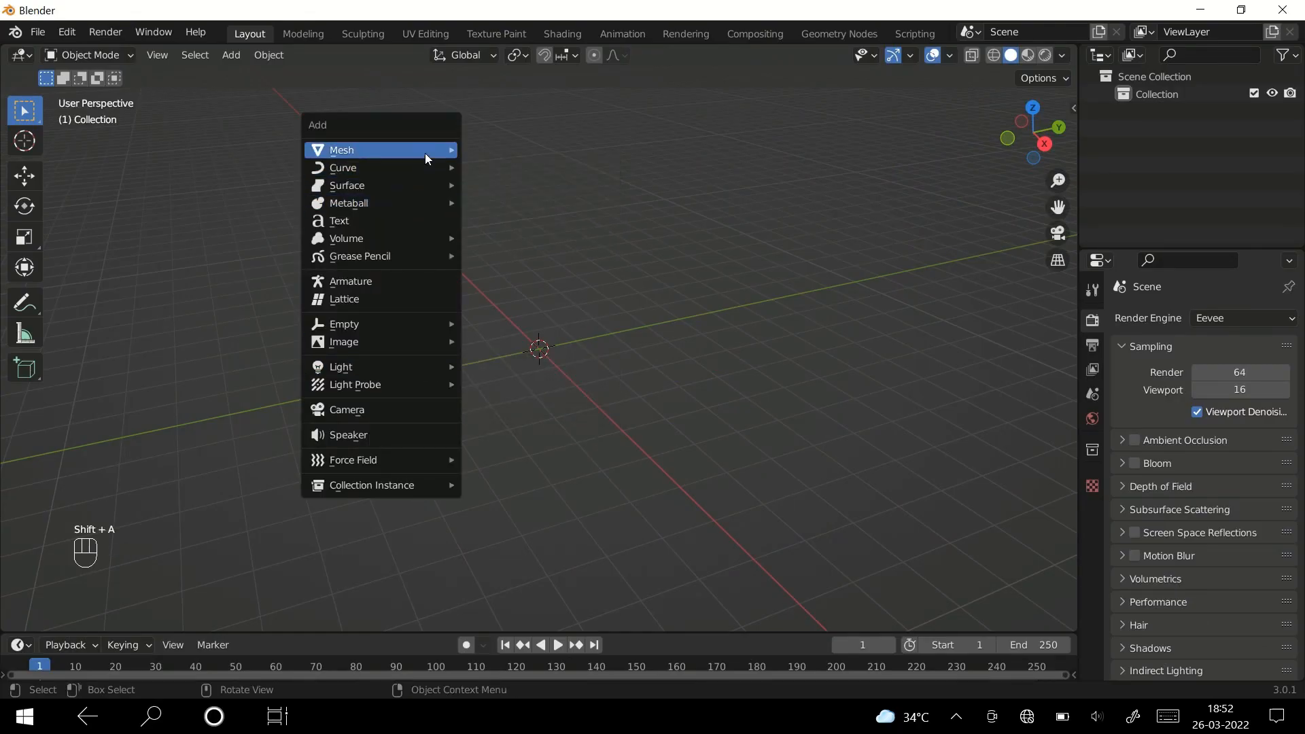
mouse_move(422, 157)
click(525, 201)
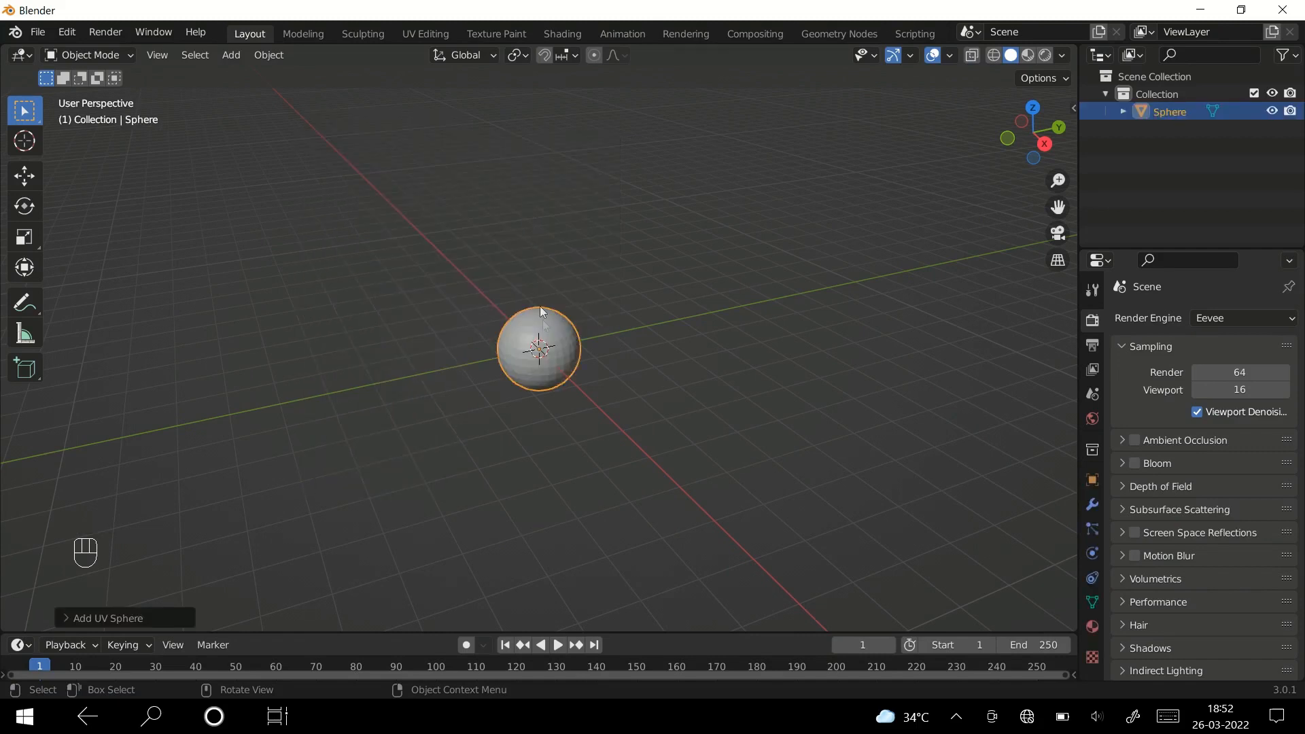
key(s)
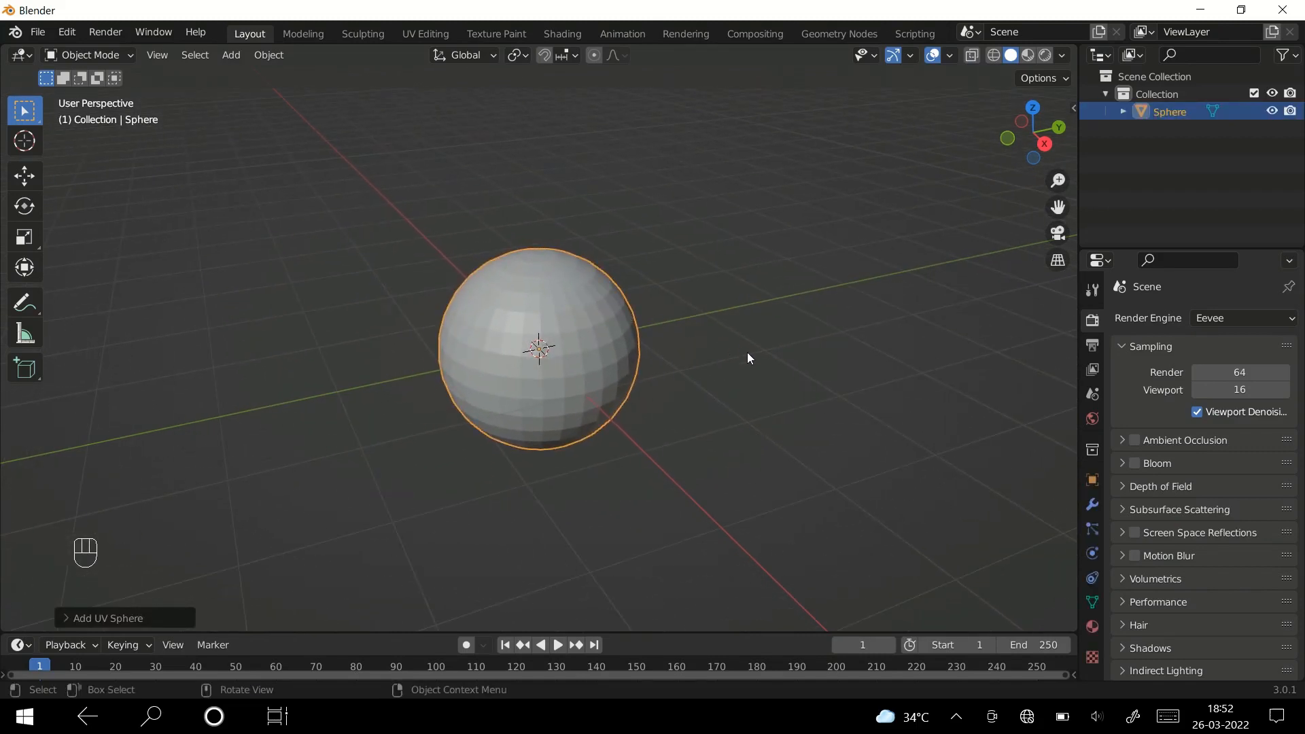
Step: Add a Subdivision Surface modifier to the sphere and shade it smooth
click(1093, 504)
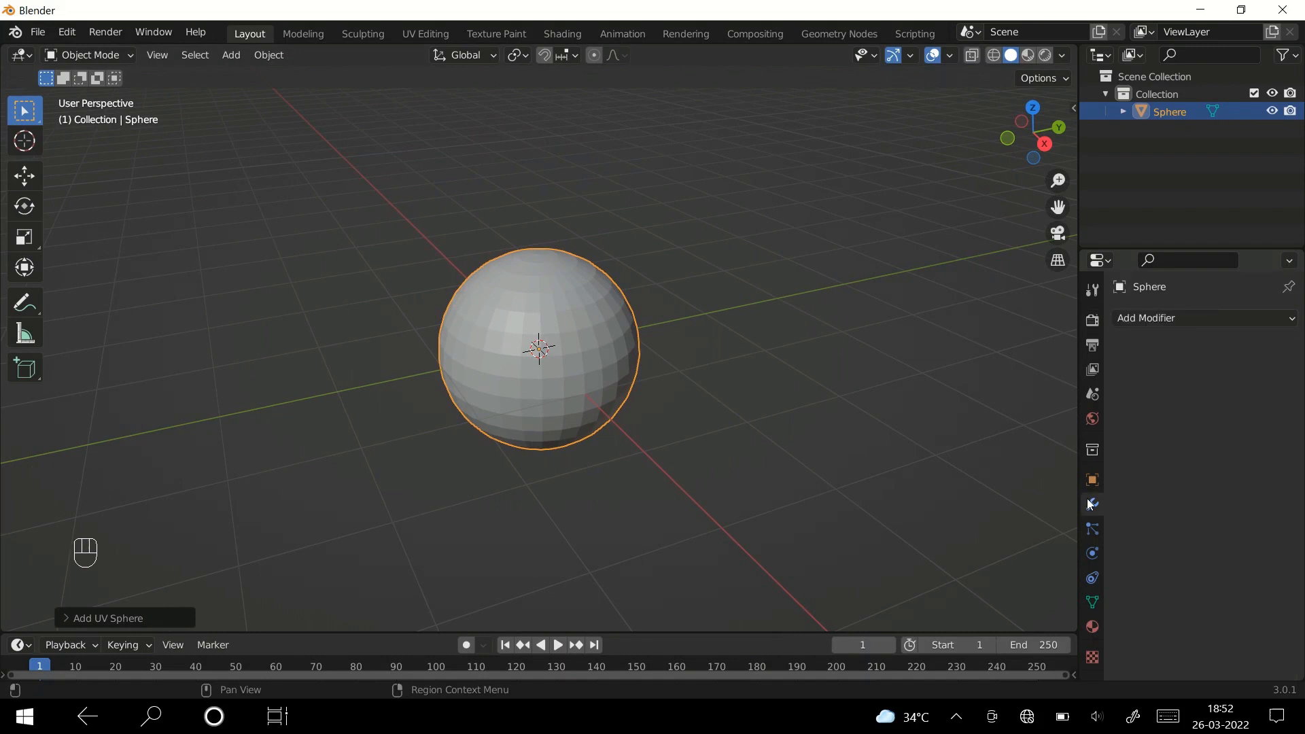
click(1135, 317)
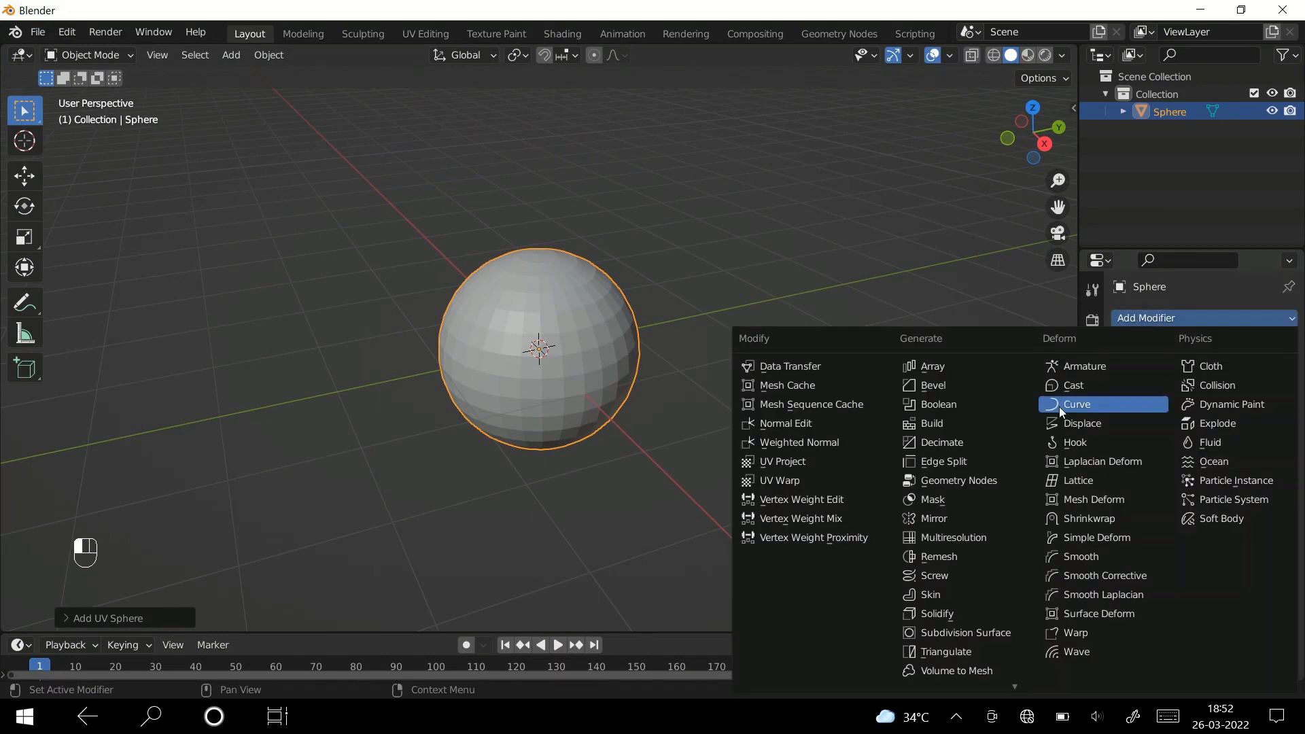
click(960, 632)
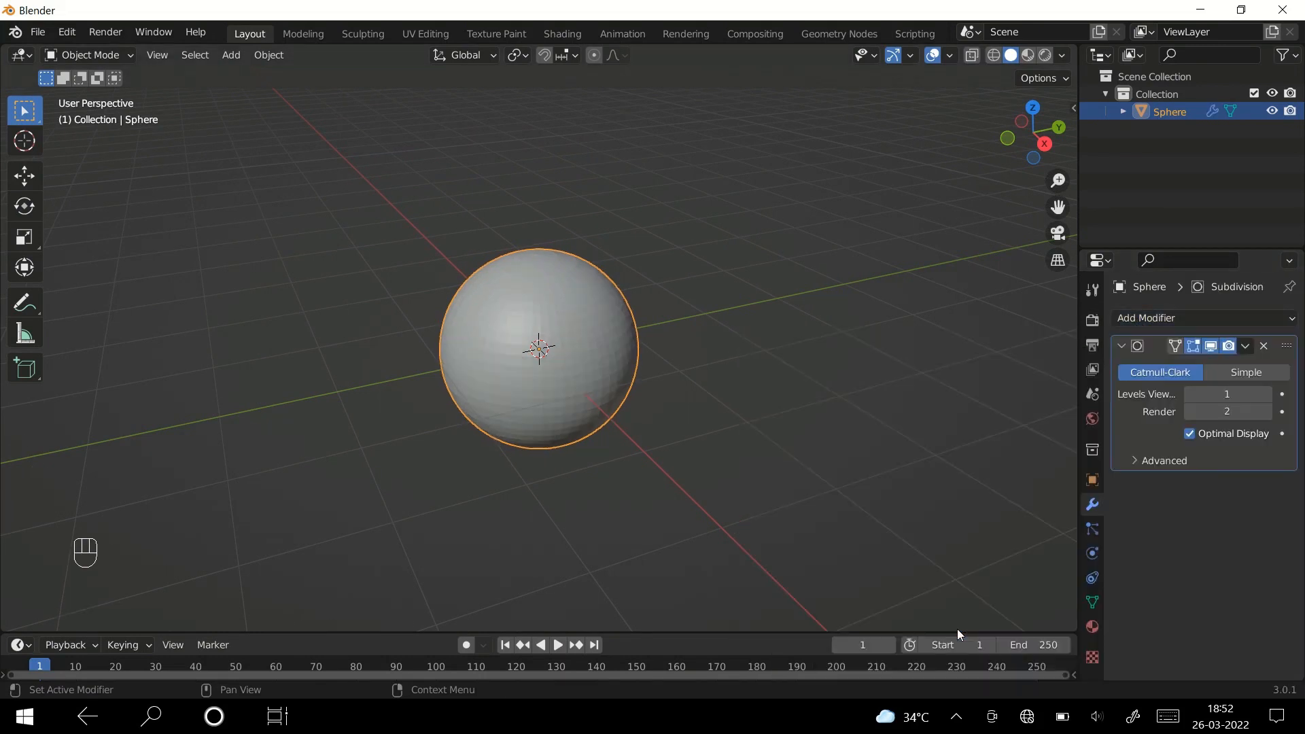
right_click(580, 272)
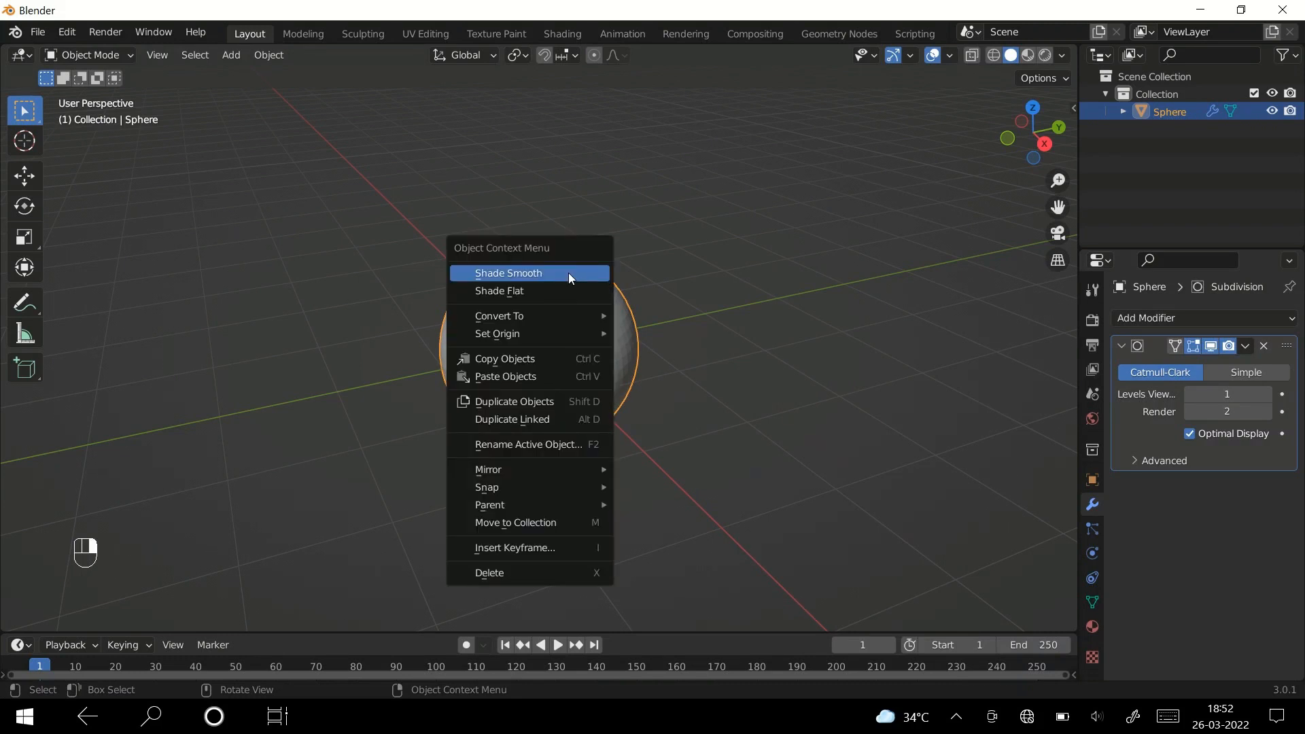
click(568, 272)
Step: Enlarge the timeline area to about half the window height and turn it into a Shader Editor
mouse_move(577, 354)
middle_down()
mouse_move(597, 359)
mouse_move(588, 376)
middle_up()
drag(435, 633, 464, 348)
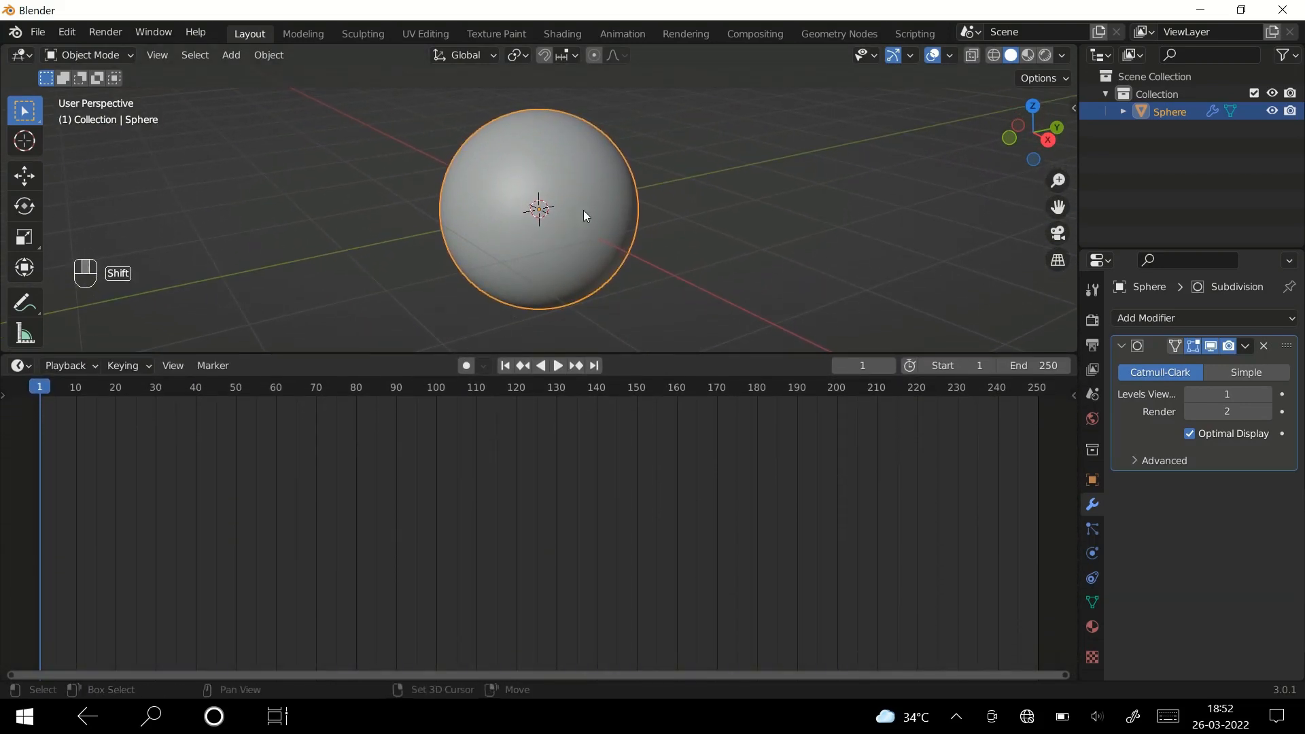
shift+middle_drag(559, 227, 568, 238)
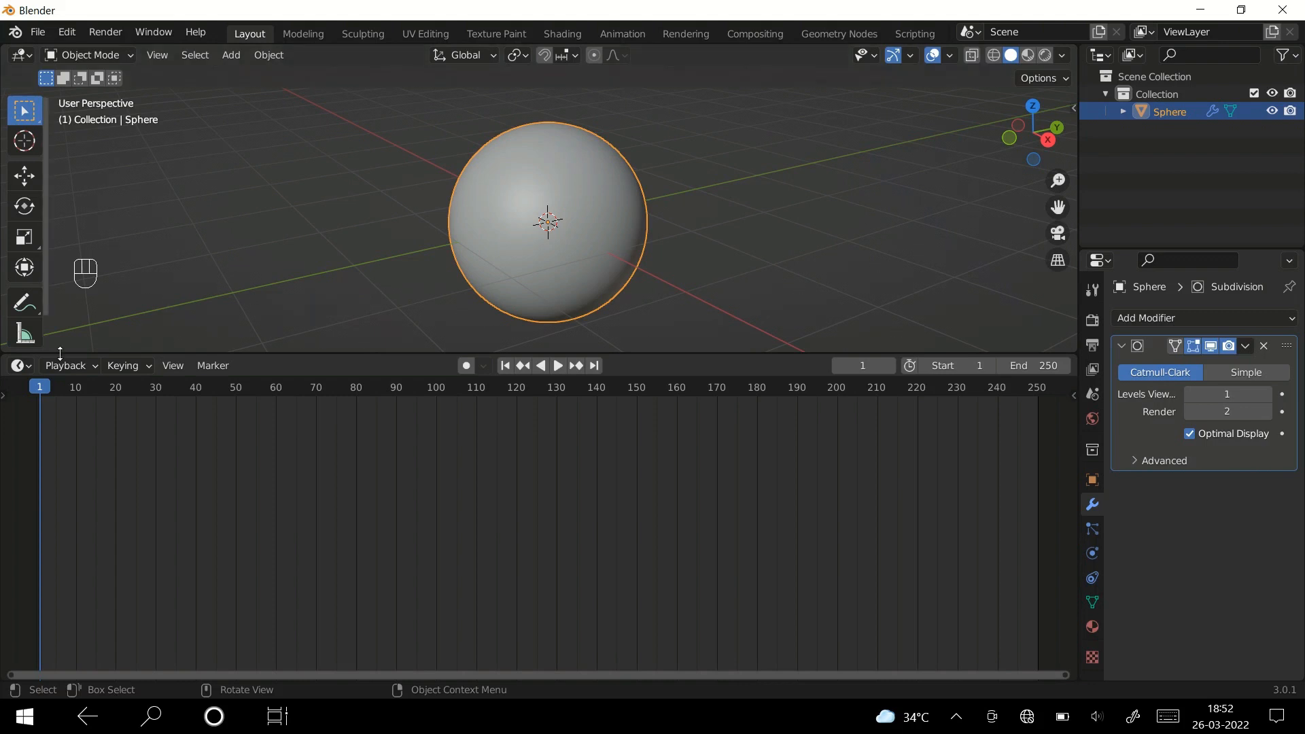
click(21, 365)
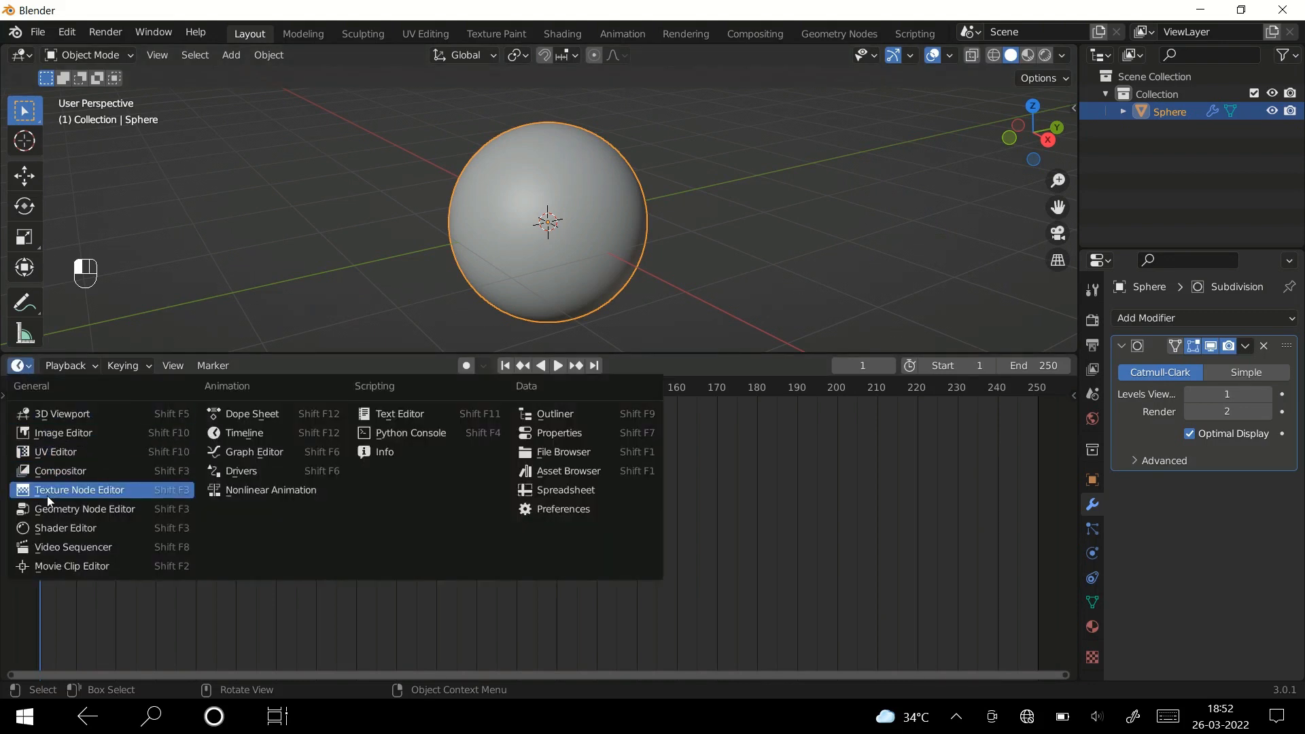
click(43, 527)
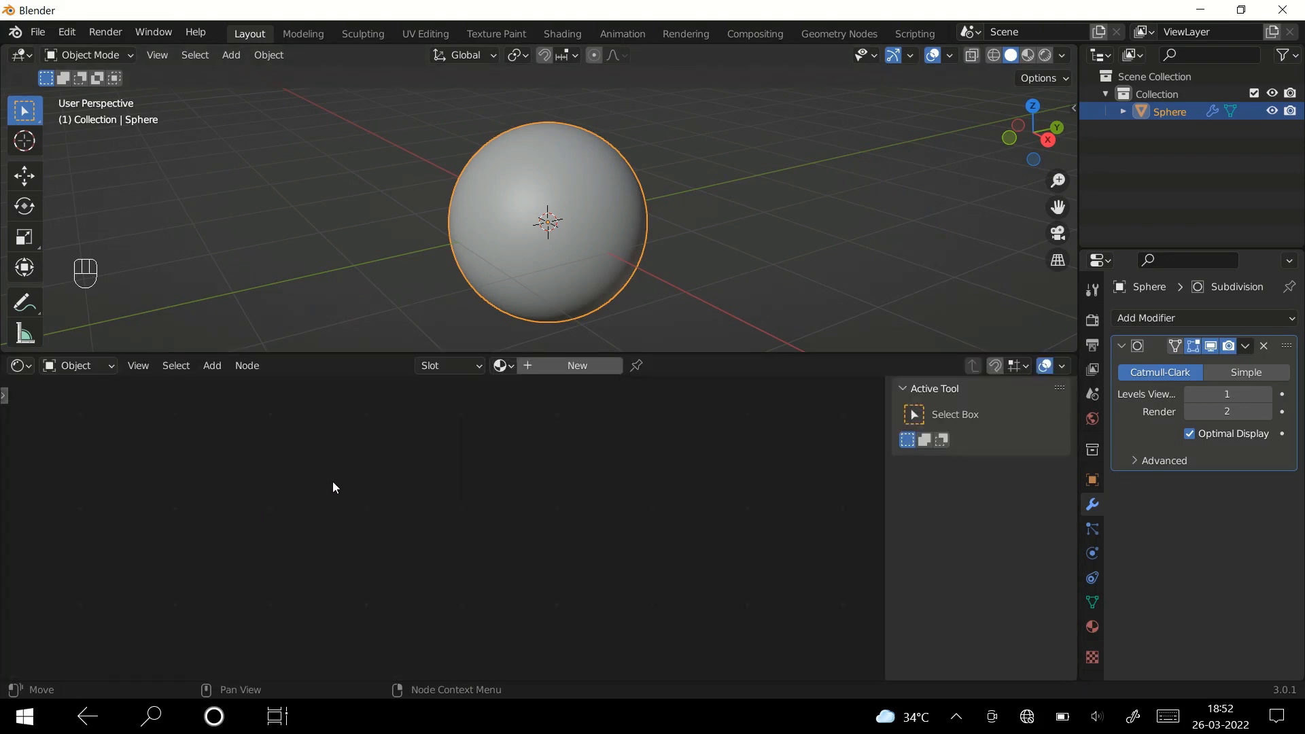
Step: Create a new material on the sphere and delete its default shader node, keeping only the Material Output
click(595, 366)
ctrl+middle_drag(448, 571, 476, 516)
middle_drag(450, 467, 490, 449)
click(386, 480)
key(Delete)
middle_drag(386, 479, 562, 472)
Step: Add a Diffuse BSDF node well before the Material Output
key(shift+a)
click(65, 450)
text(diff)
key(Return)
click(51, 457)
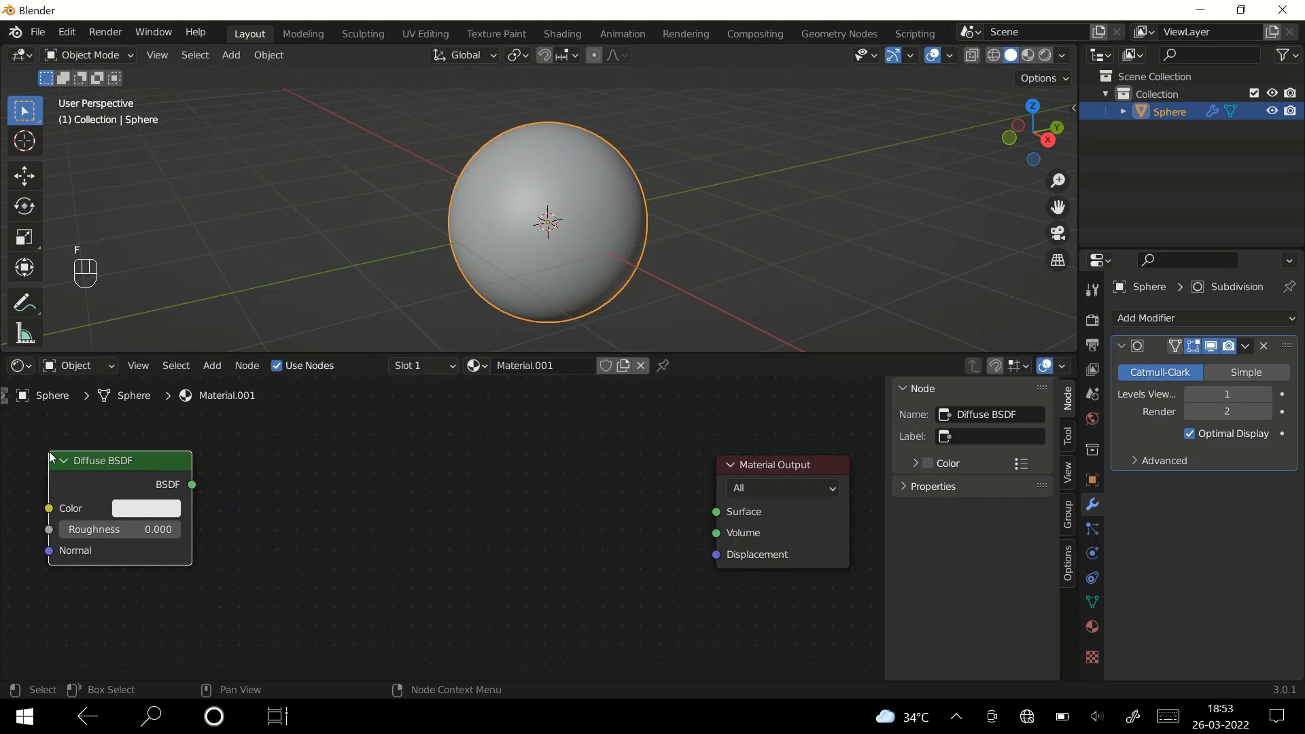
Step: Add a Shader to RGB node just after the Diffuse BSDF
key(shift+a)
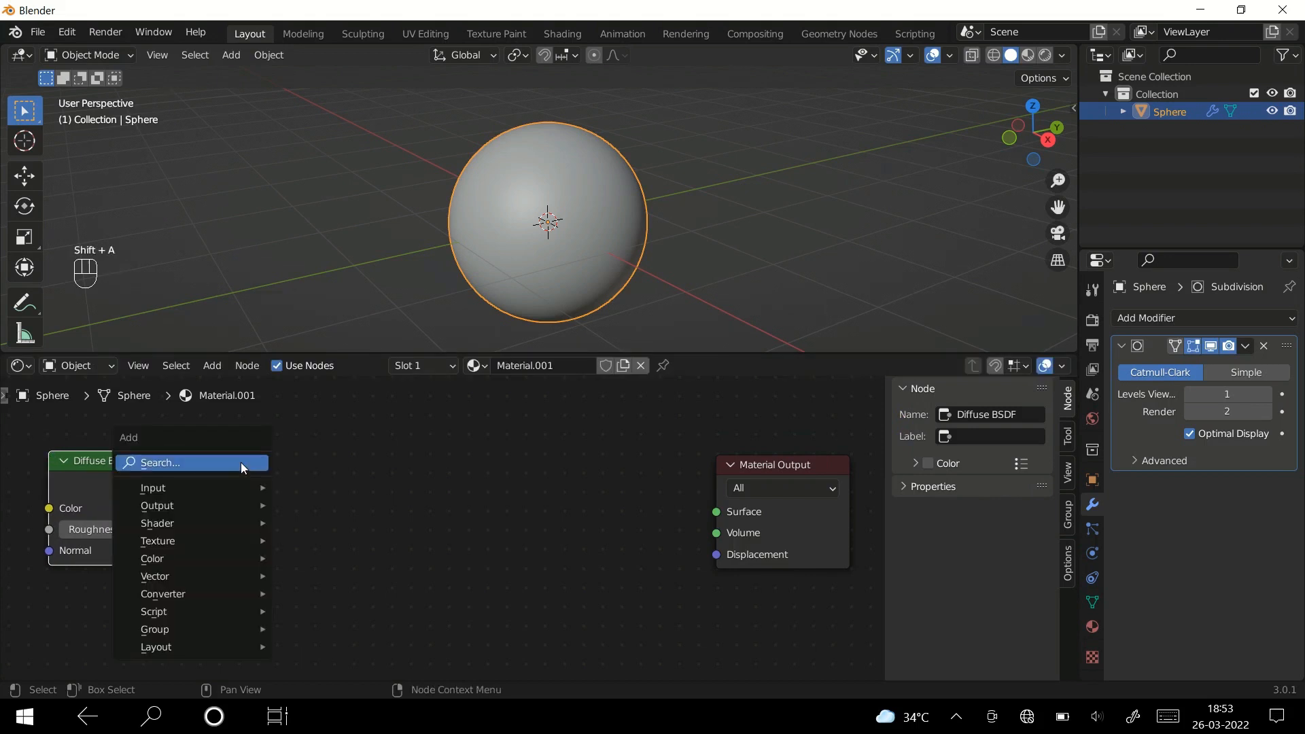
click(240, 462)
text(shader)
key(Return)
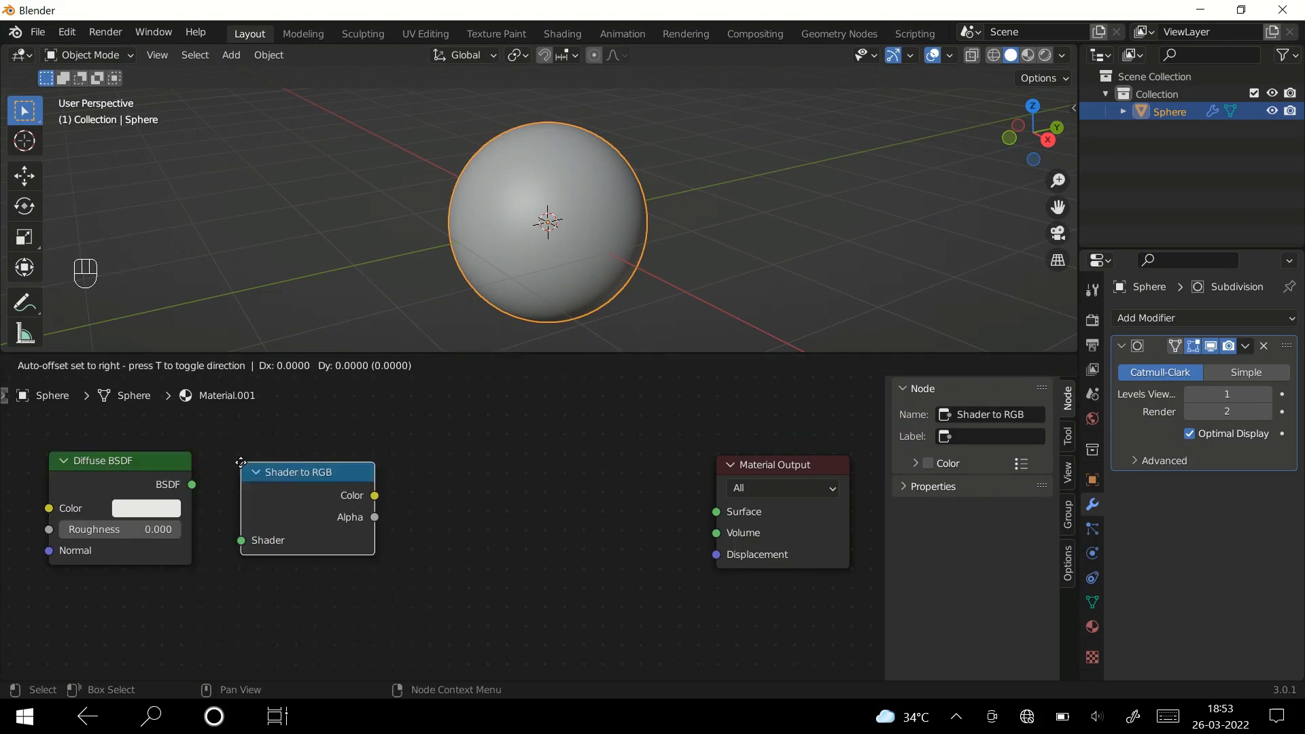
click(232, 460)
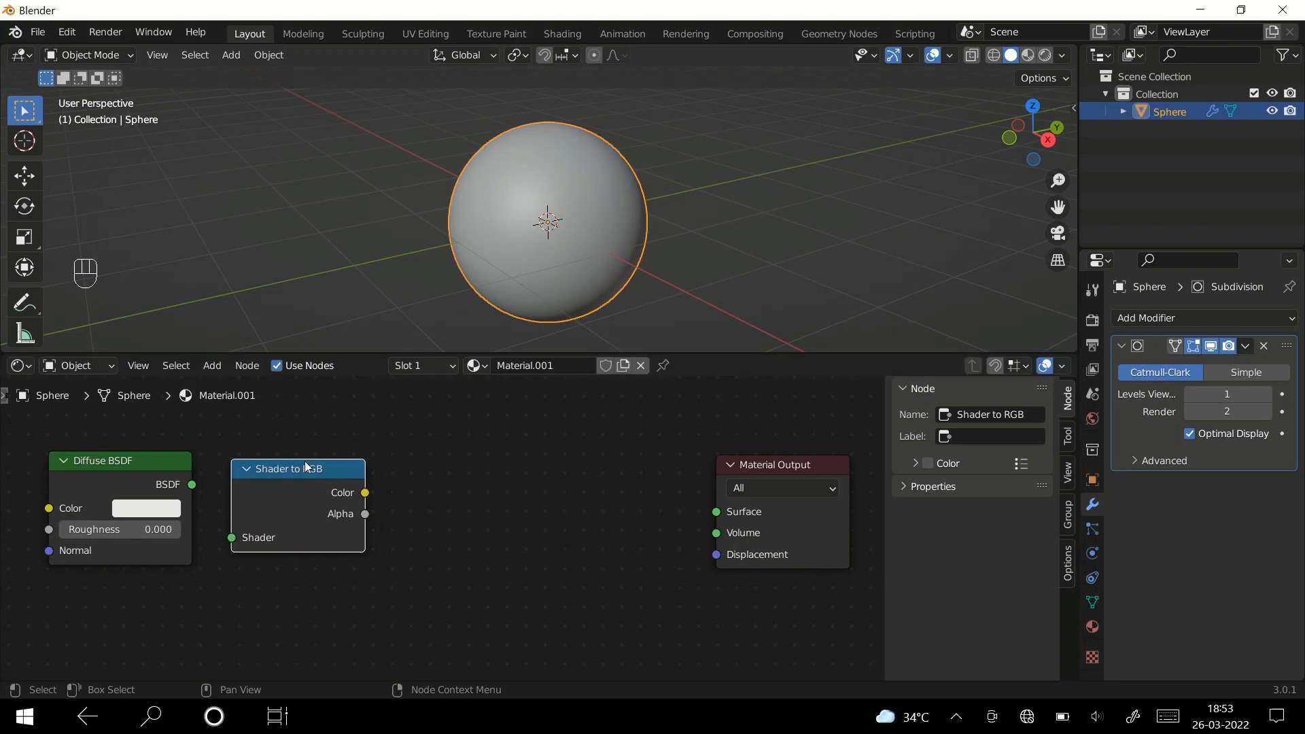
Step: Add a ColorRamp node between Shader to RGB and the Material Output
key(shift+a)
click(473, 435)
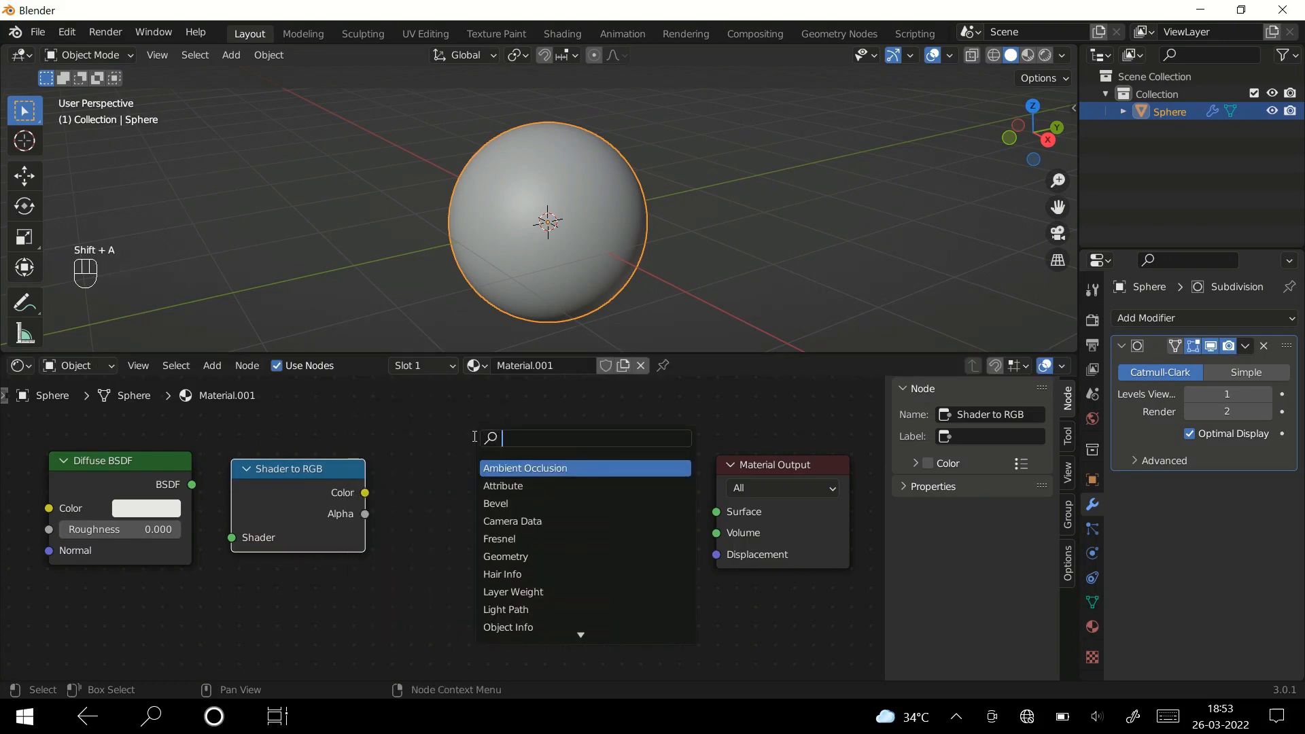
text(color)
key(Return)
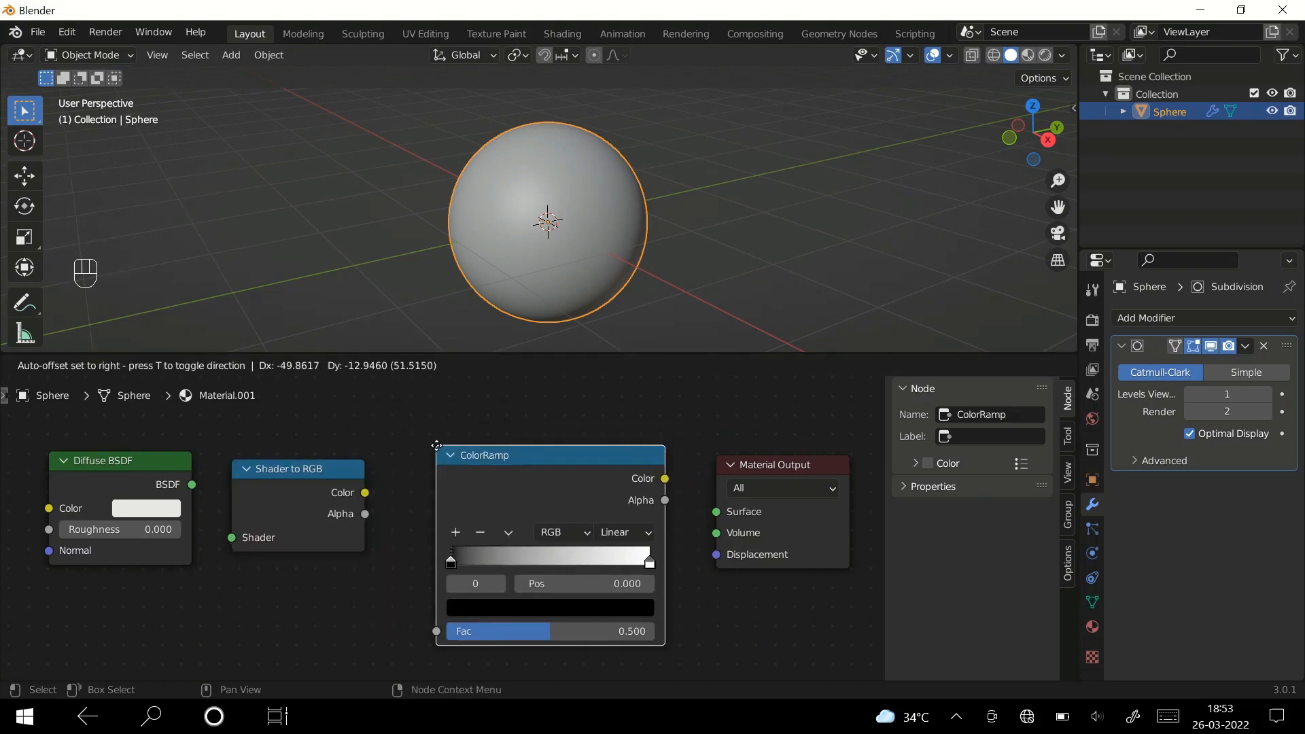
click(420, 429)
Step: Connect Diffuse BSDF to Shader to RGB, its Color to the ColorRamp Fac, and the ramp's Color to the Material Output Surface
drag(192, 484, 232, 537)
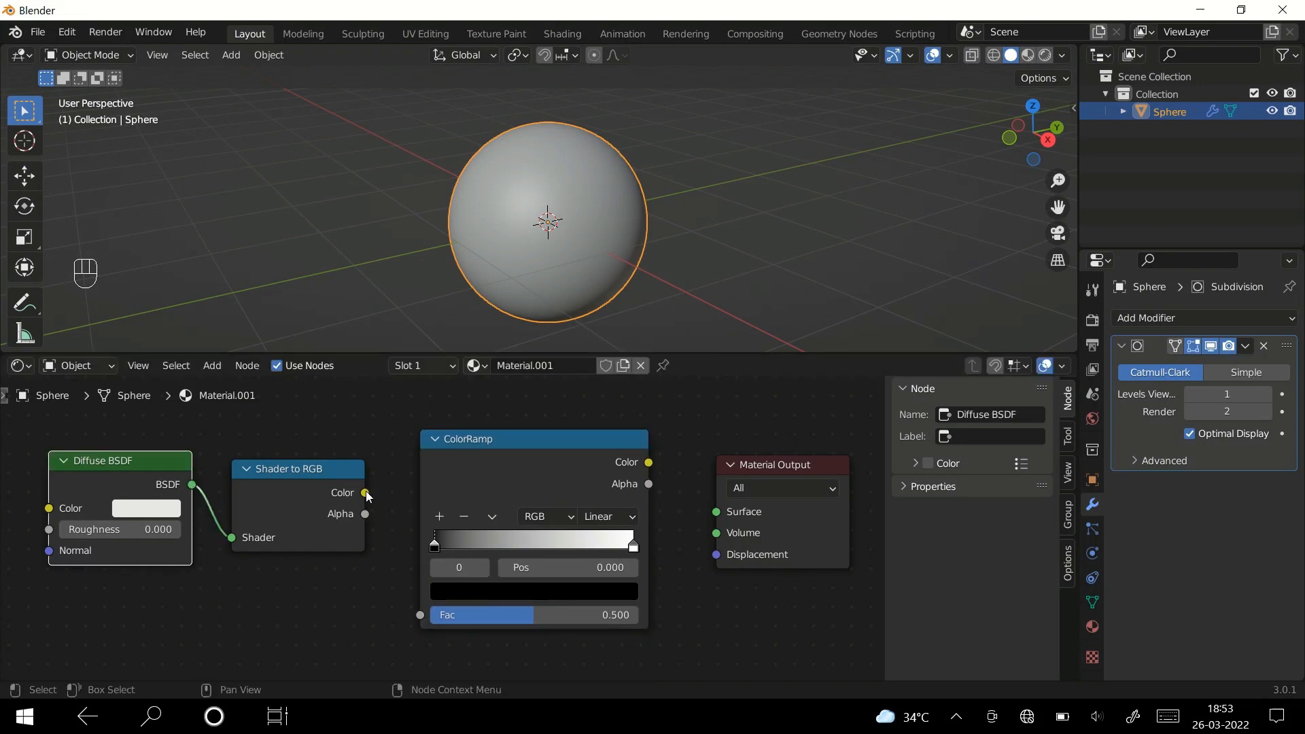
drag(365, 492, 420, 614)
drag(649, 462, 717, 511)
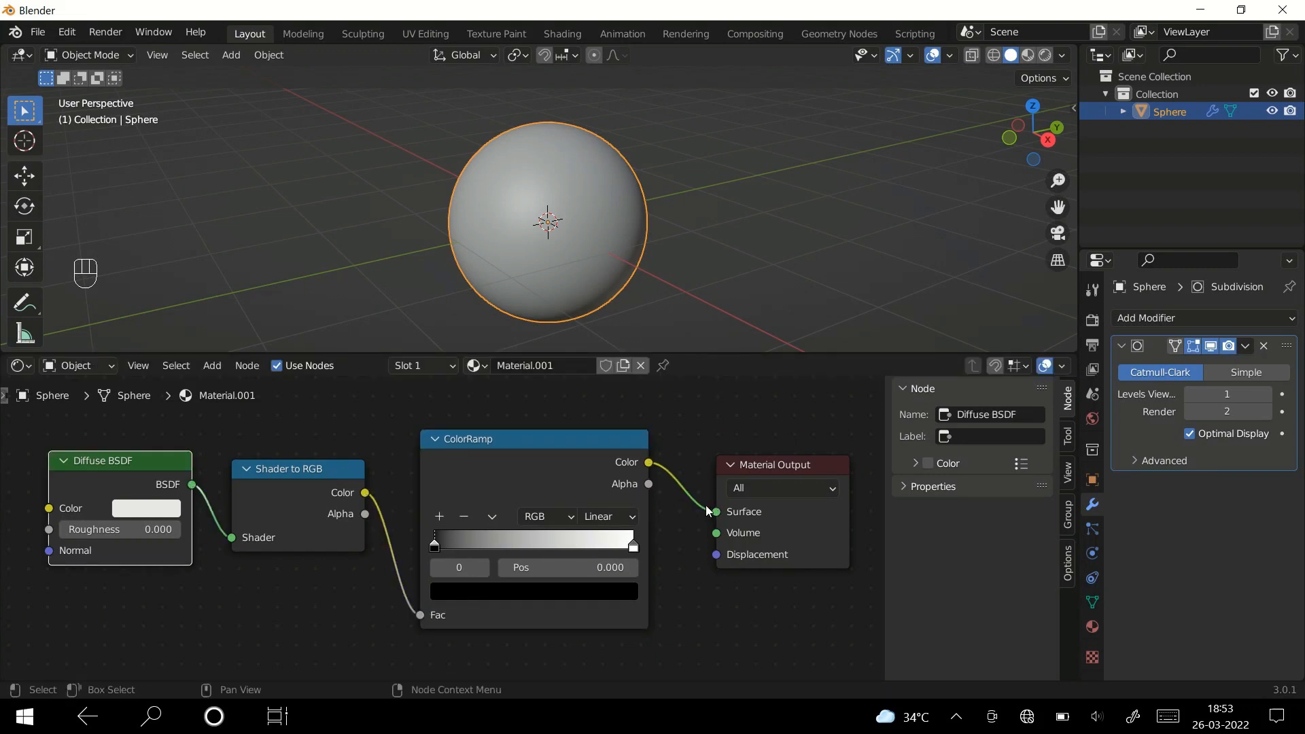
Step: With the viewport in Material Preview, set the ColorRamp to Constant interpolation and move its white stop about a quarter along the ramp
click(600, 519)
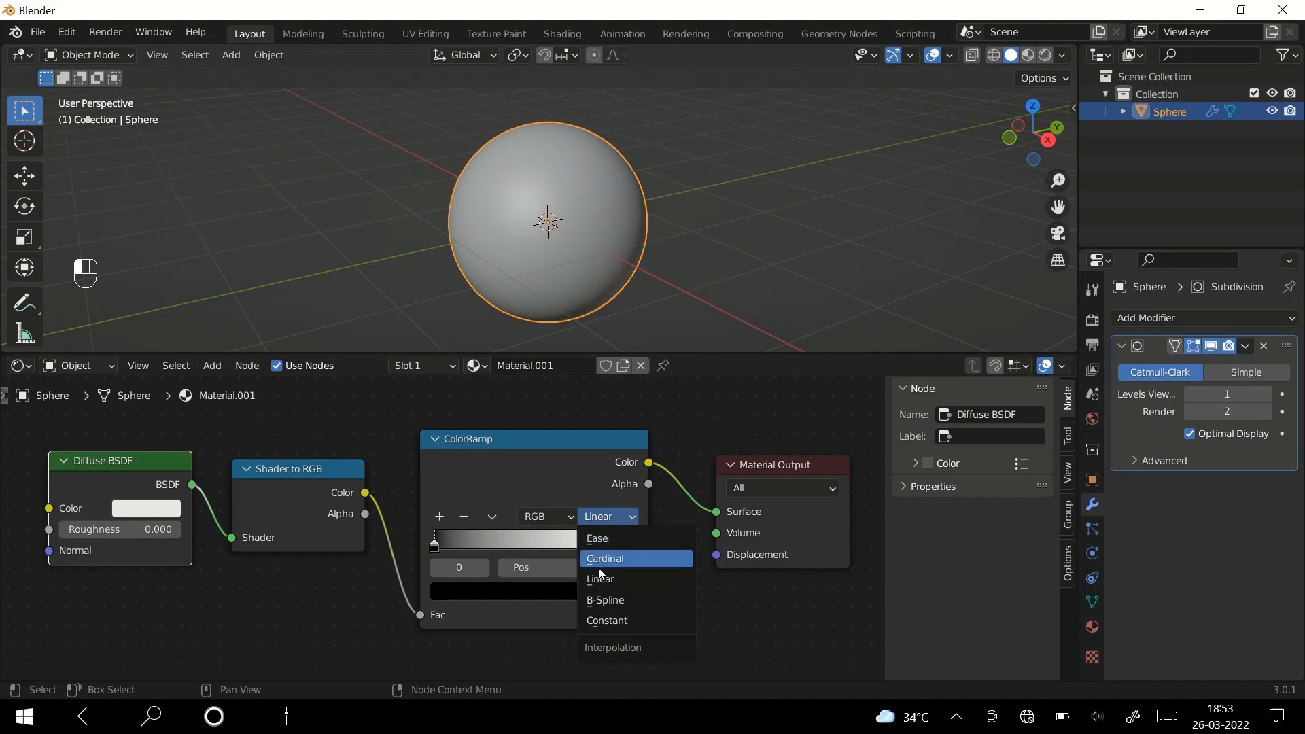
click(596, 621)
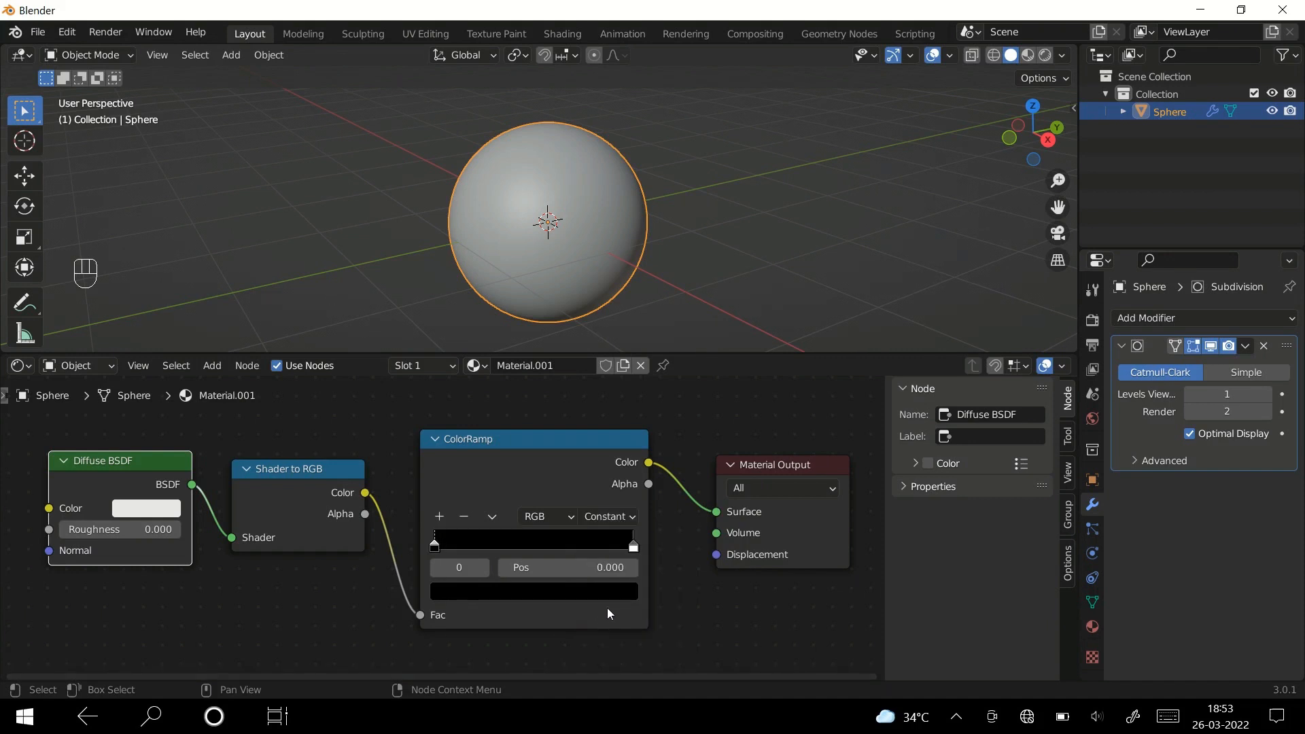
key(z)
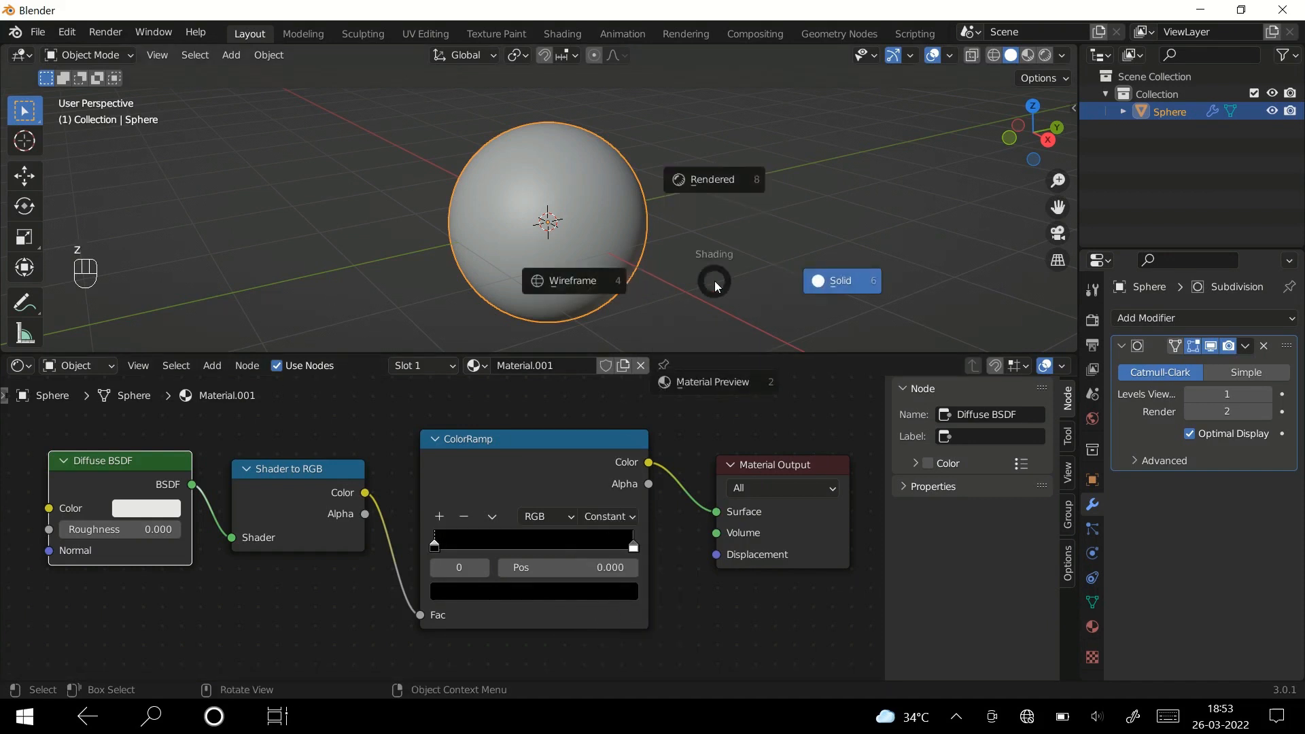
click(711, 367)
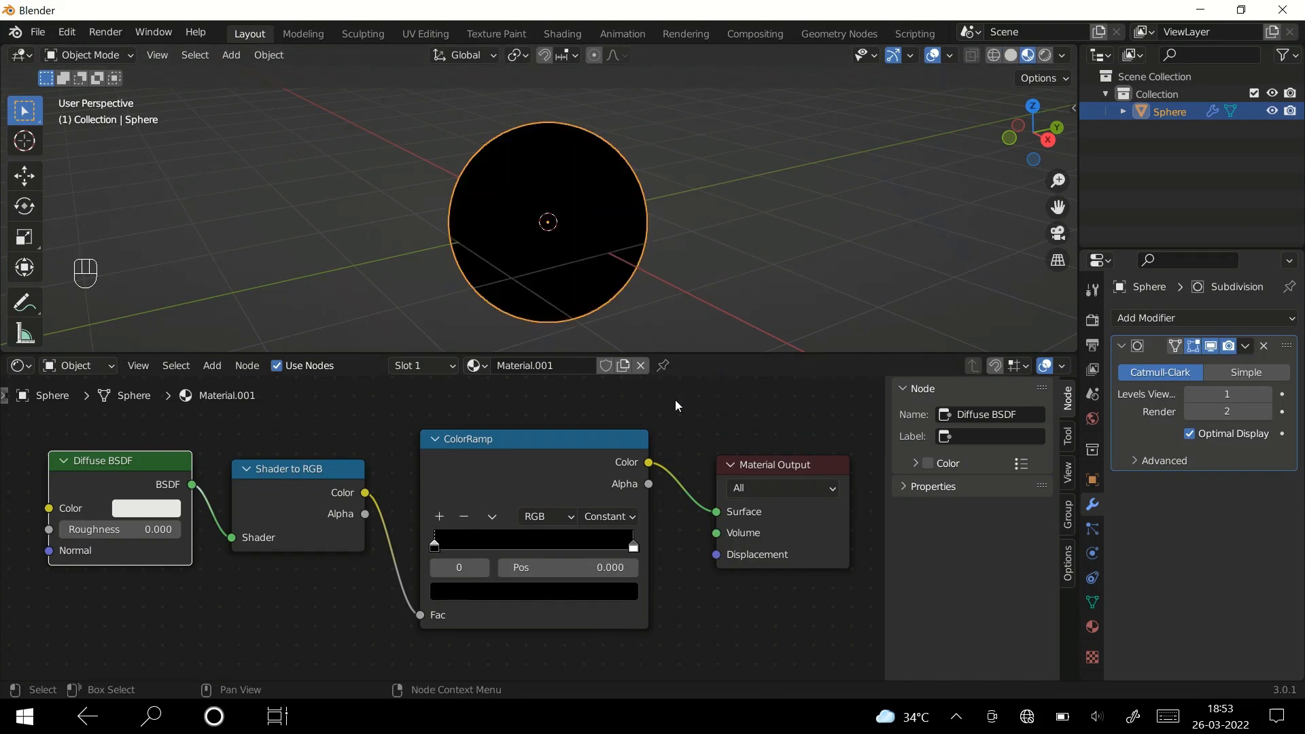
drag(634, 546, 485, 548)
Step: Add a Sun light and place it above and beside the sphere, at about X -0.74, Y 1.41, Z 1.19 m
mouse_move(686, 255)
middle_down()
mouse_move(557, 190)
mouse_move(591, 201)
middle_up()
key(shift+a)
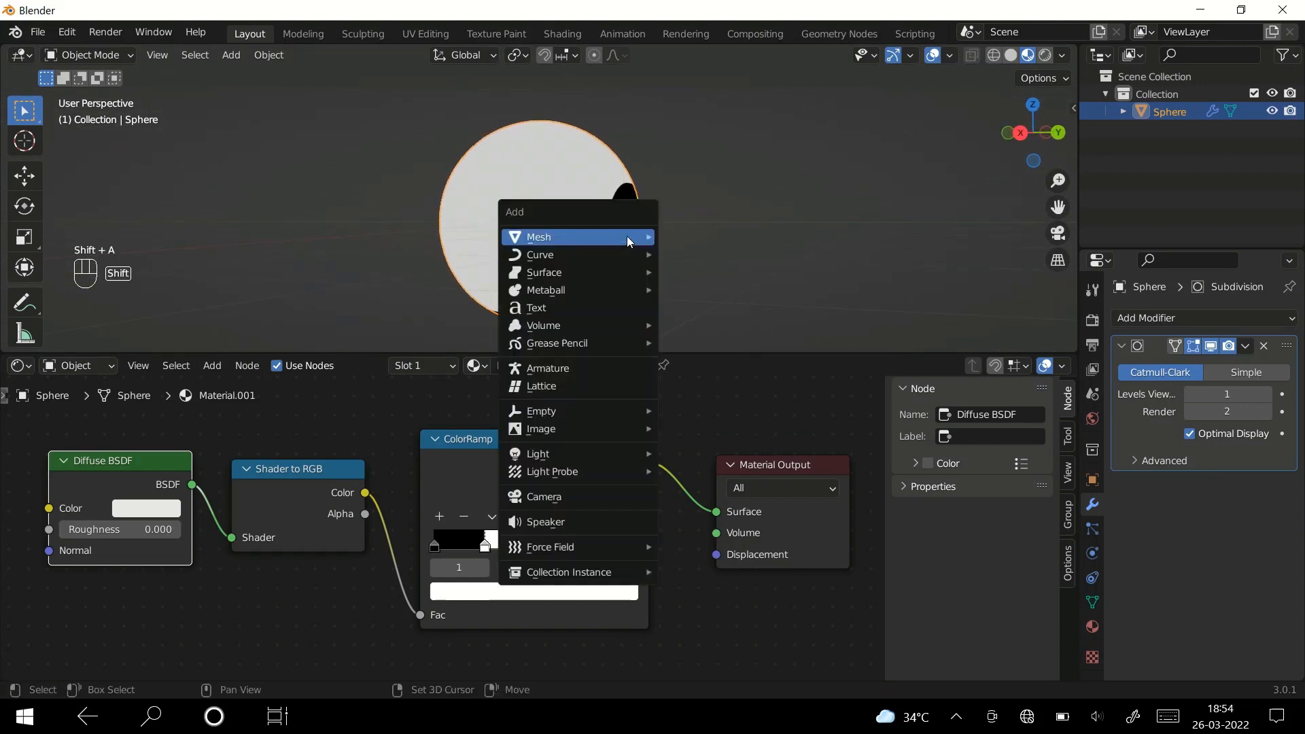
mouse_move(648, 457)
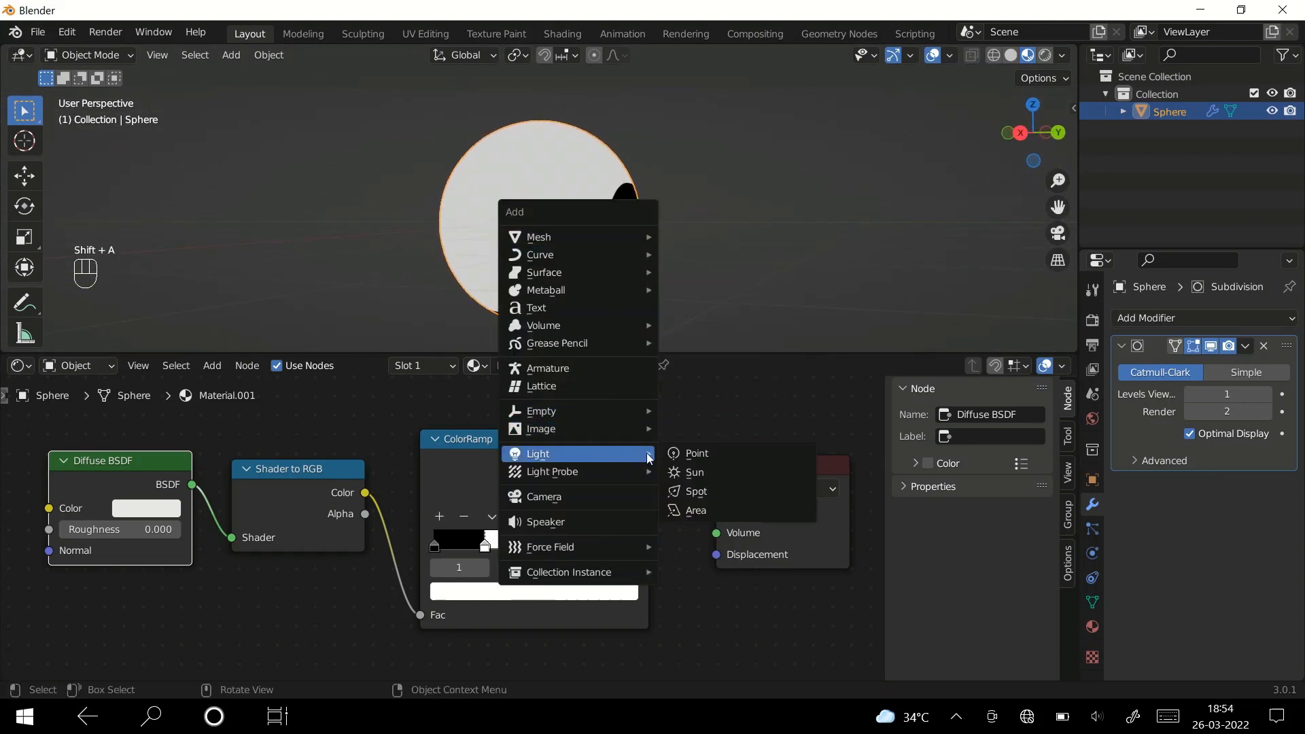
click(682, 473)
key(g)
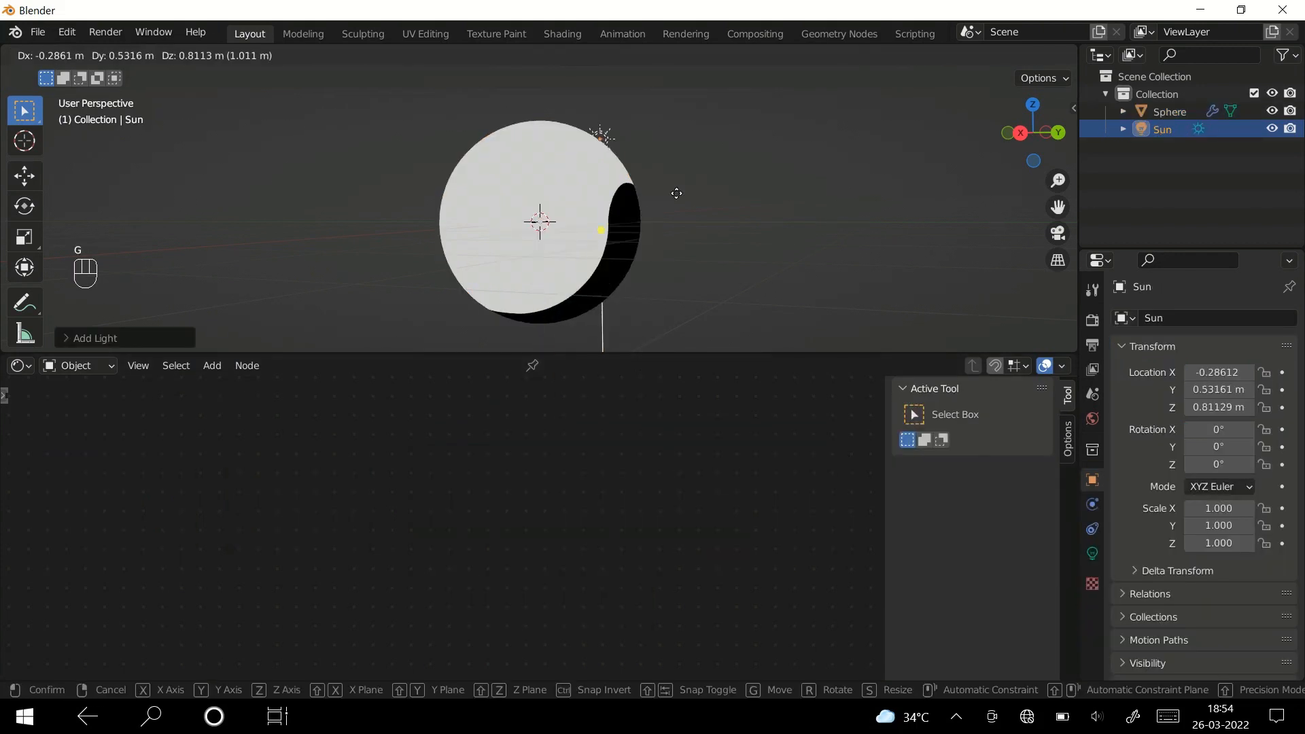
click(767, 157)
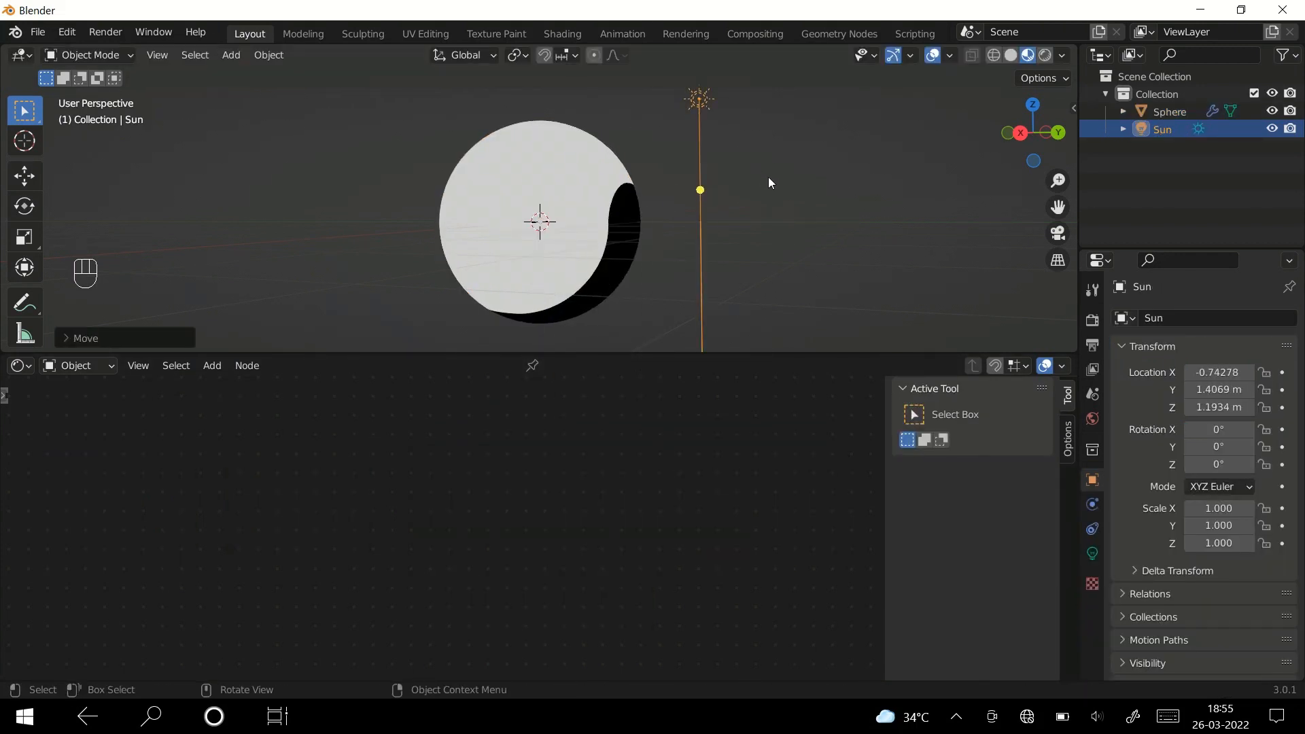
Step: Set the Sun light's strength to 10
click(1094, 560)
double_click(1227, 436)
text(10)
key(Return)
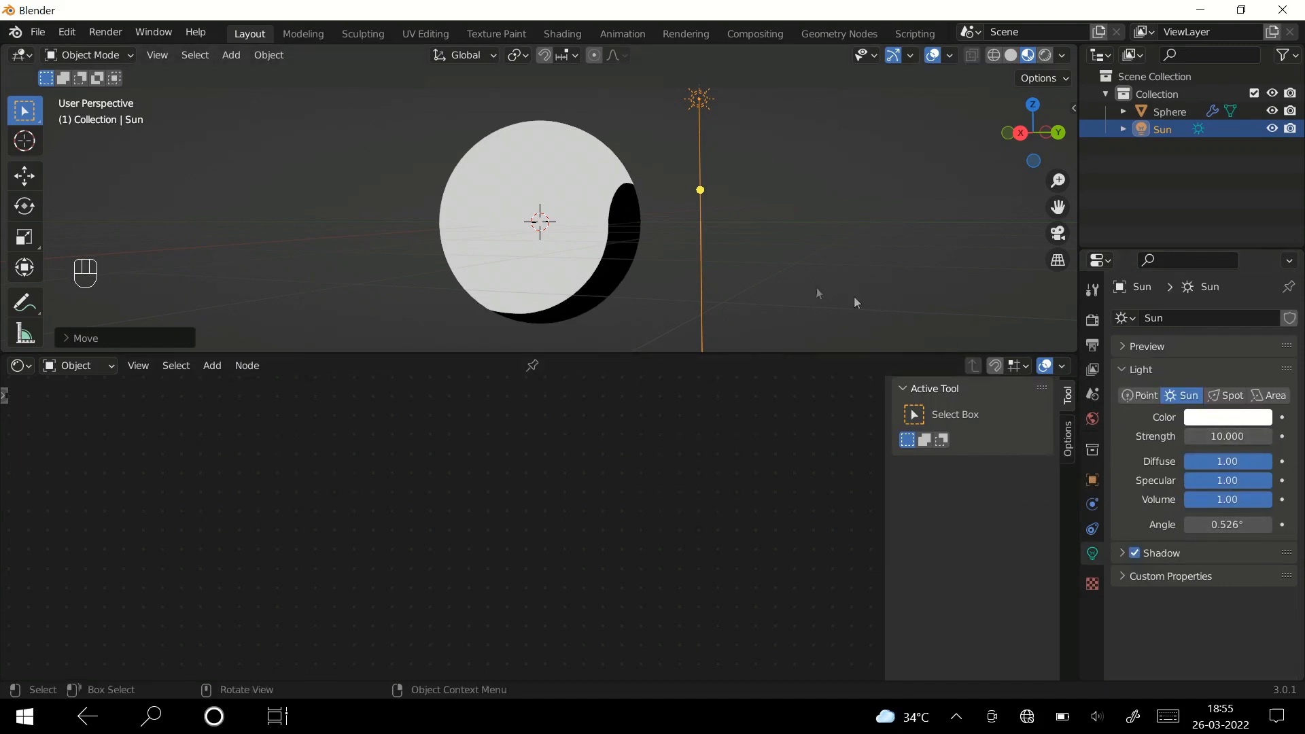
Step: Maximize the 3D viewport and switch its shading to Rendered
key(ctrl+space)
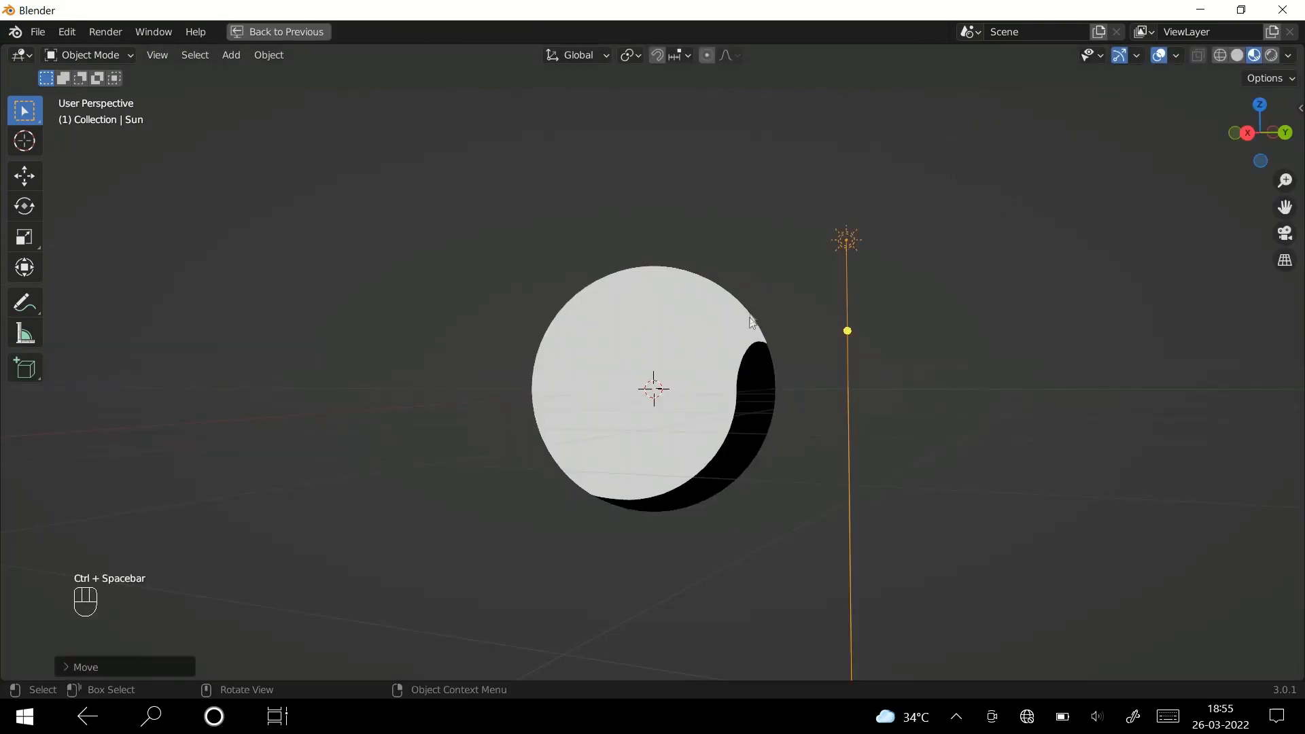
middle_drag(674, 373, 725, 396)
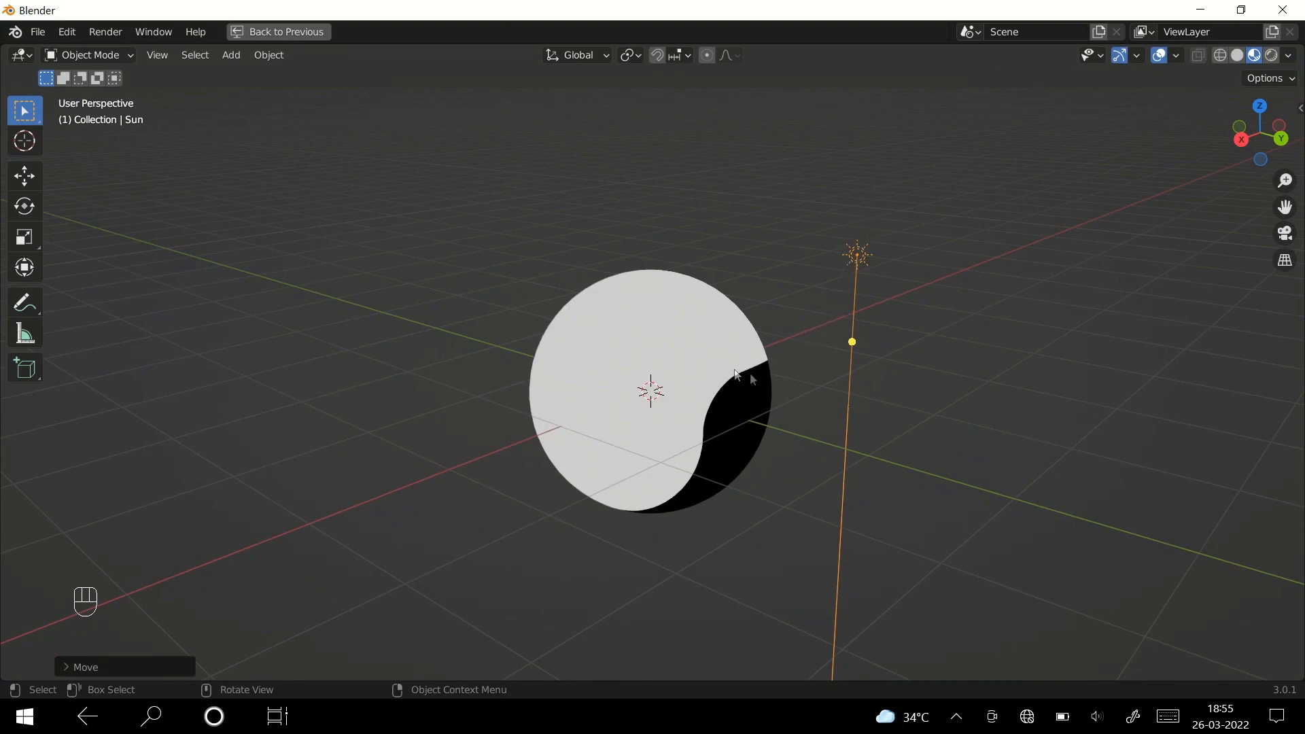
key(z)
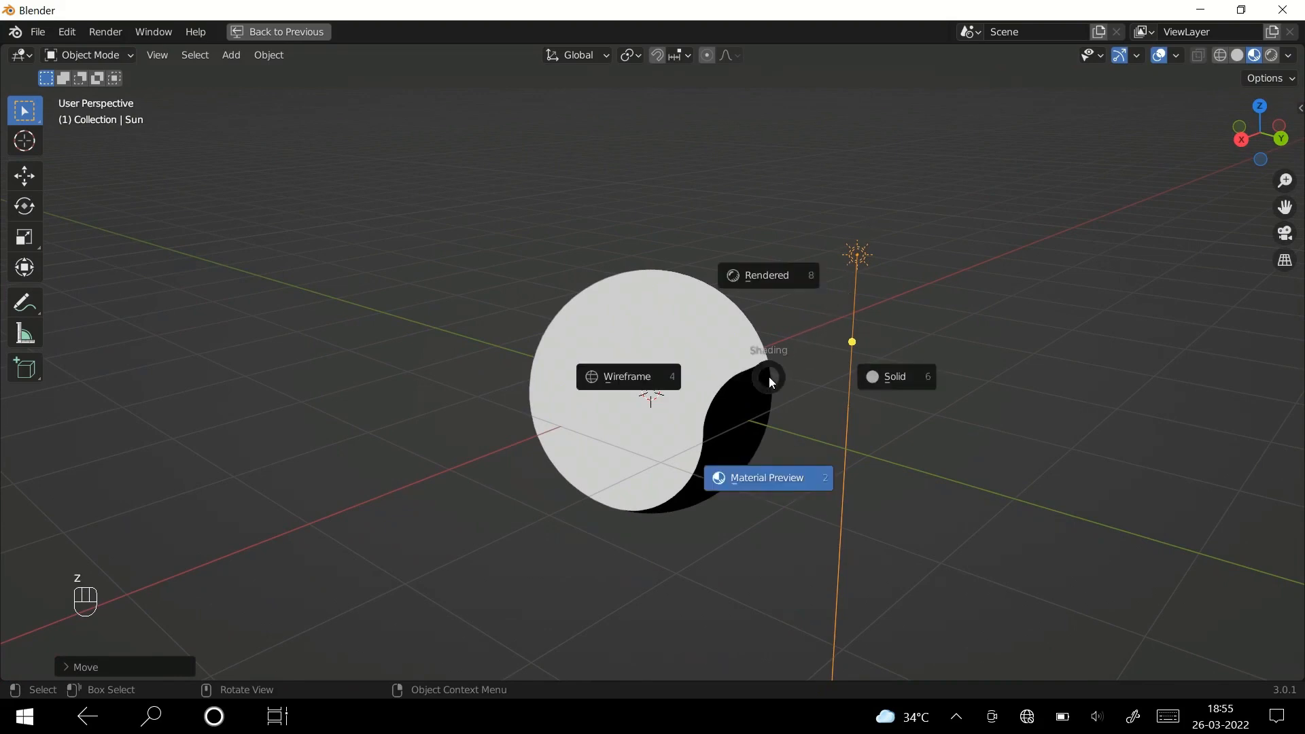
click(760, 295)
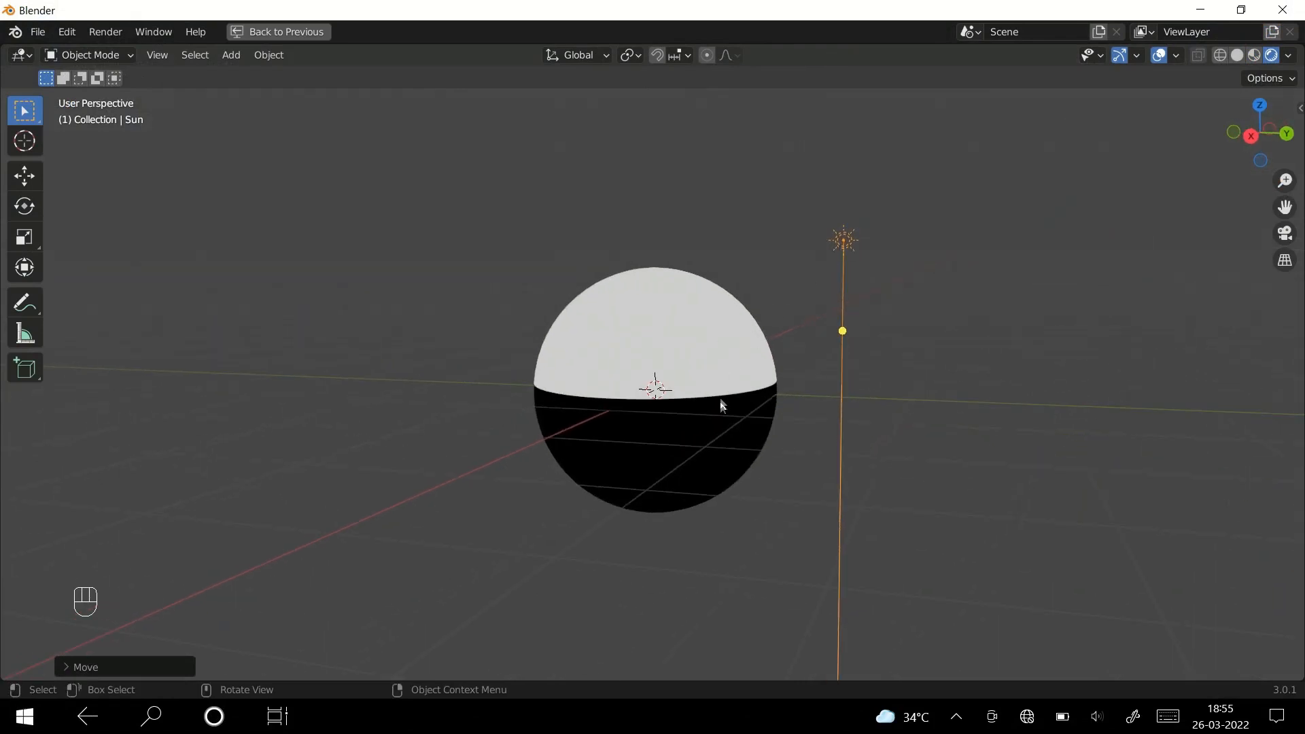
Step: Rotate the Sun light freely so it shines diagonally onto the sphere, leaving a dark crescent on the lower far edge
key(r)
click(908, 425)
key(r)
key(r)
click(807, 372)
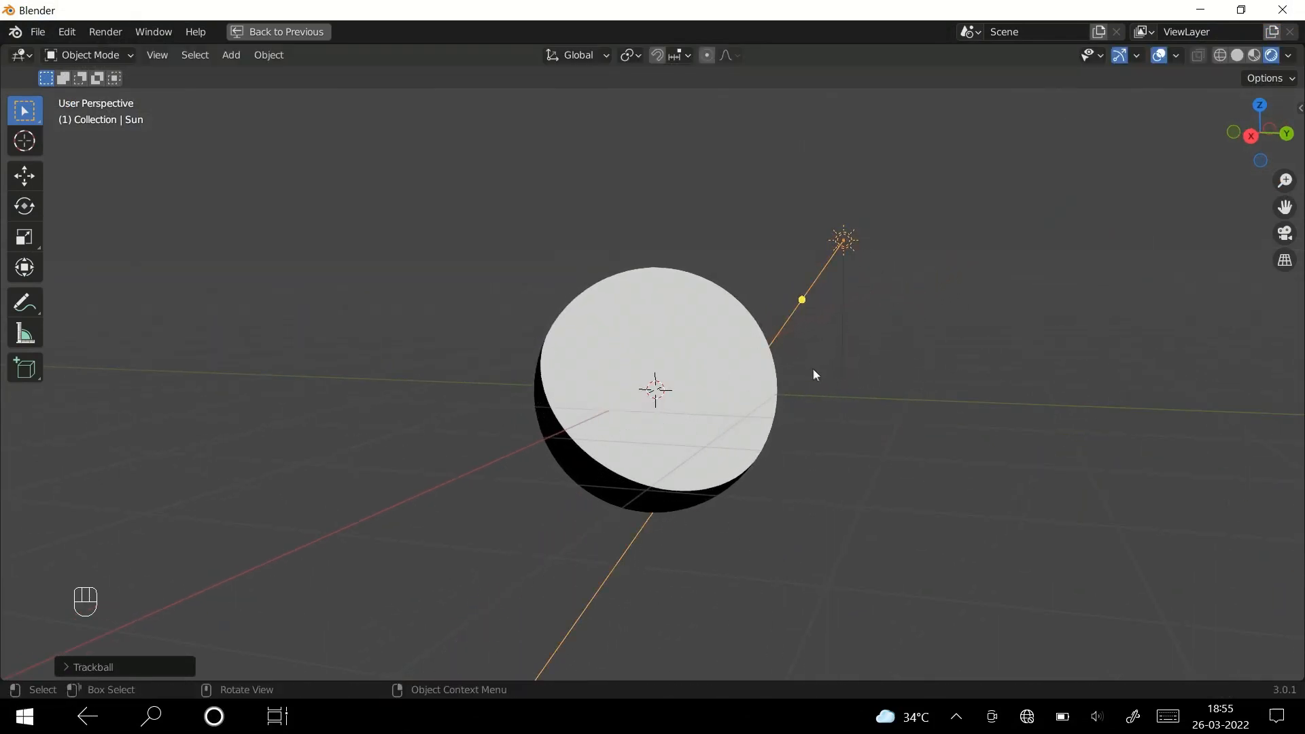
Step: Restore the full layout and set the sphere's light ColorRamp stop to pink, with hue 0.989, saturation 0.709 and value 1
key(ctrl+space)
click(568, 210)
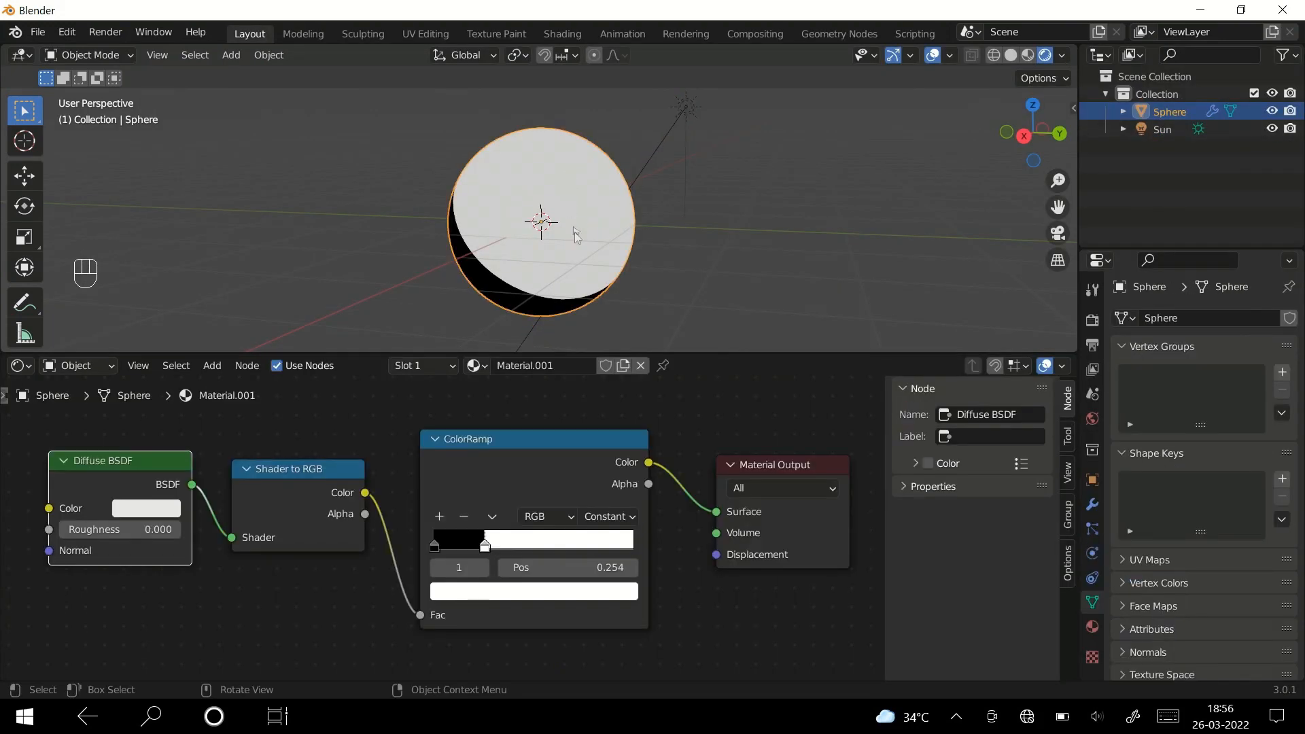
click(491, 553)
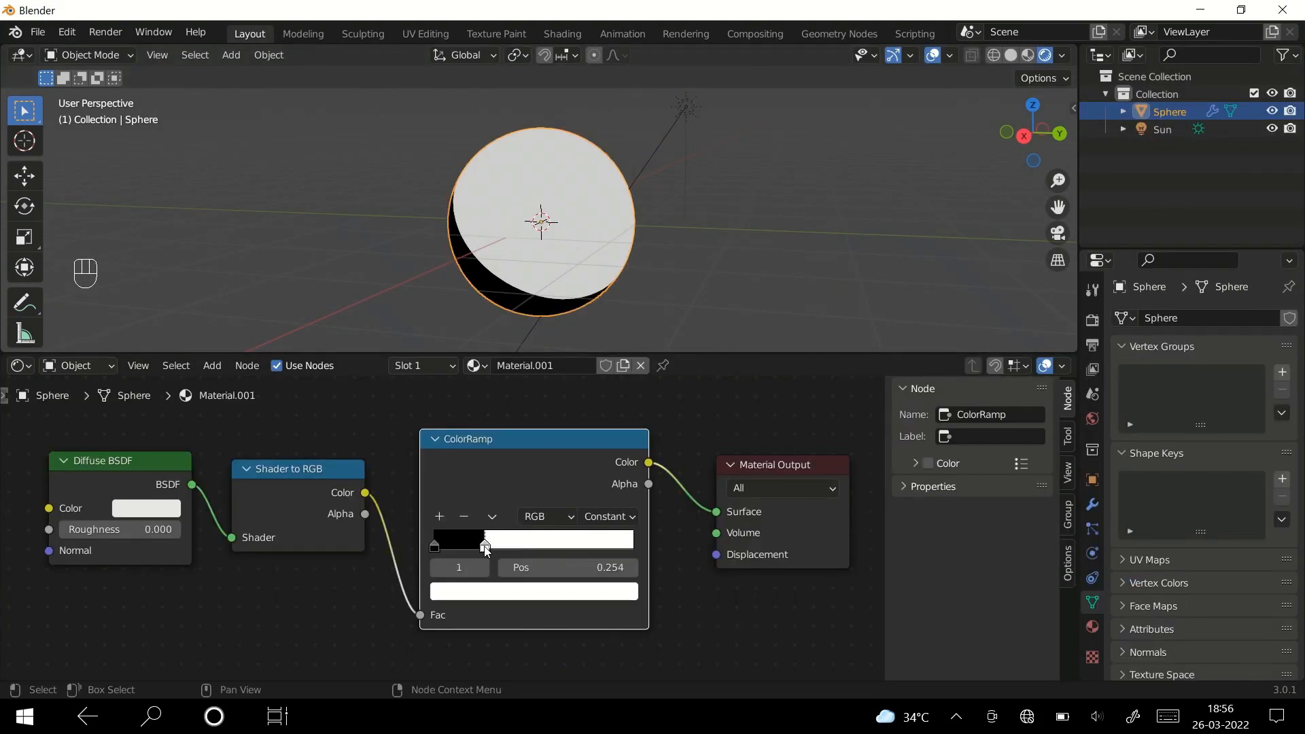
click(539, 592)
click(515, 406)
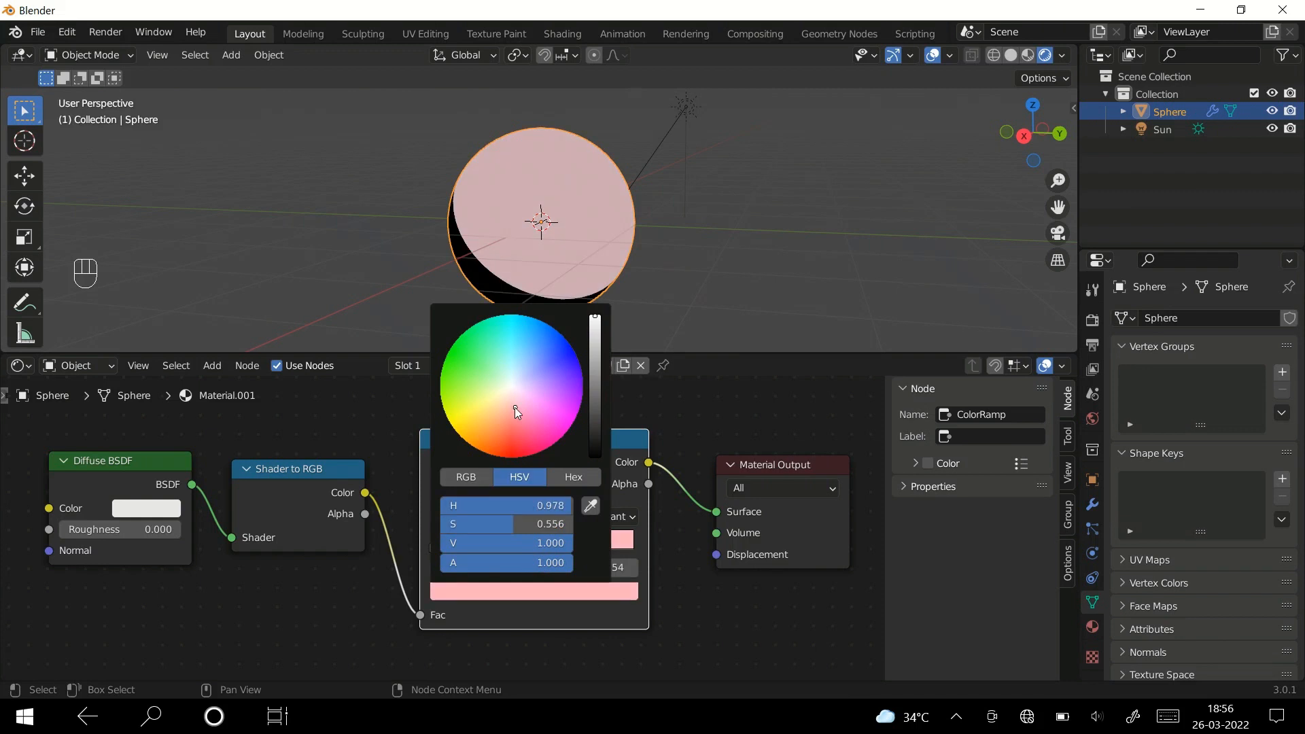
drag(512, 407, 514, 416)
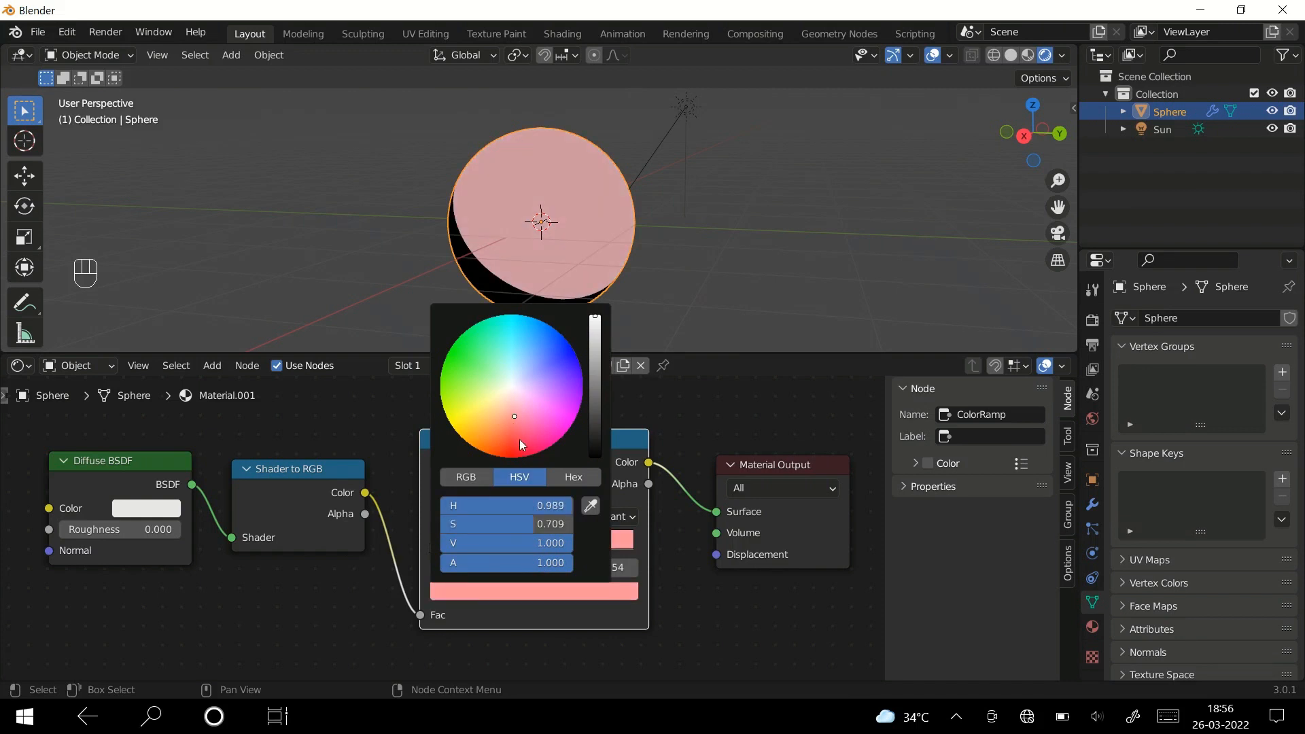
Step: Change the ColorRamp's black stop at position 0 to a muted reddish brown for the shadow
click(432, 548)
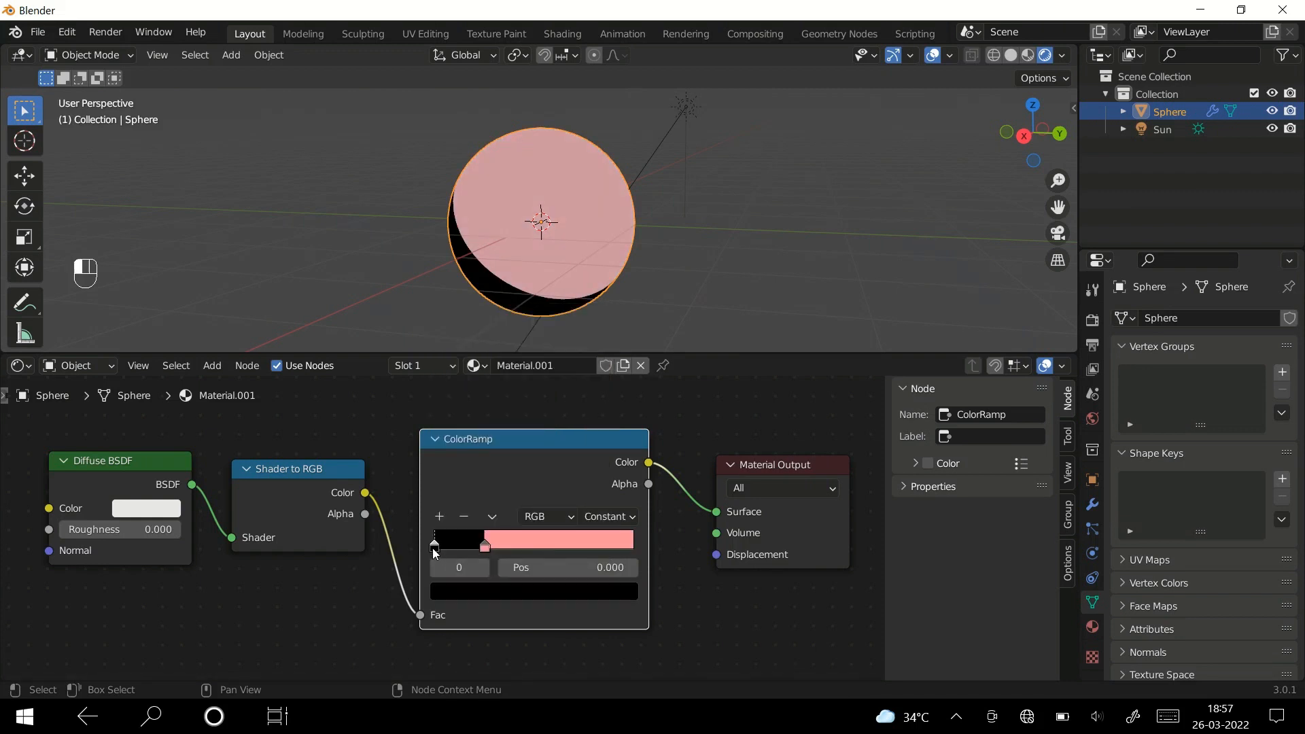
click(502, 594)
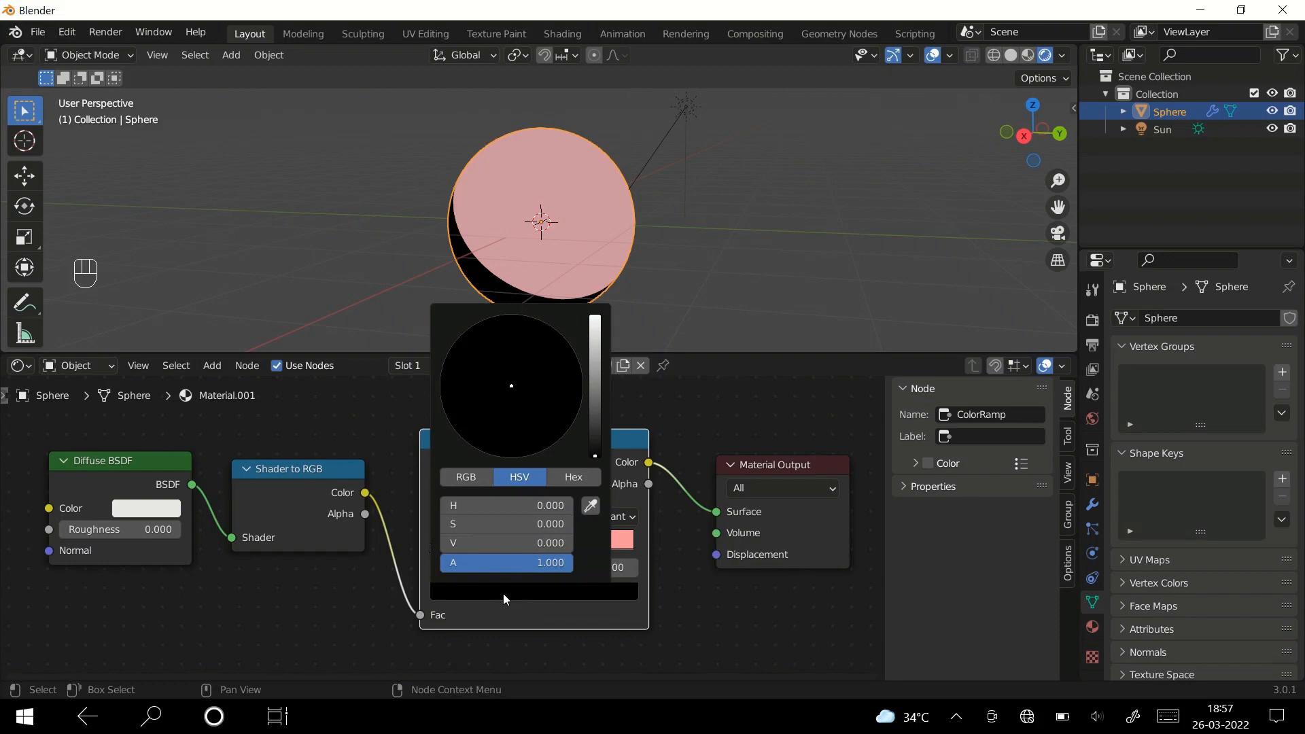
click(594, 358)
click(509, 408)
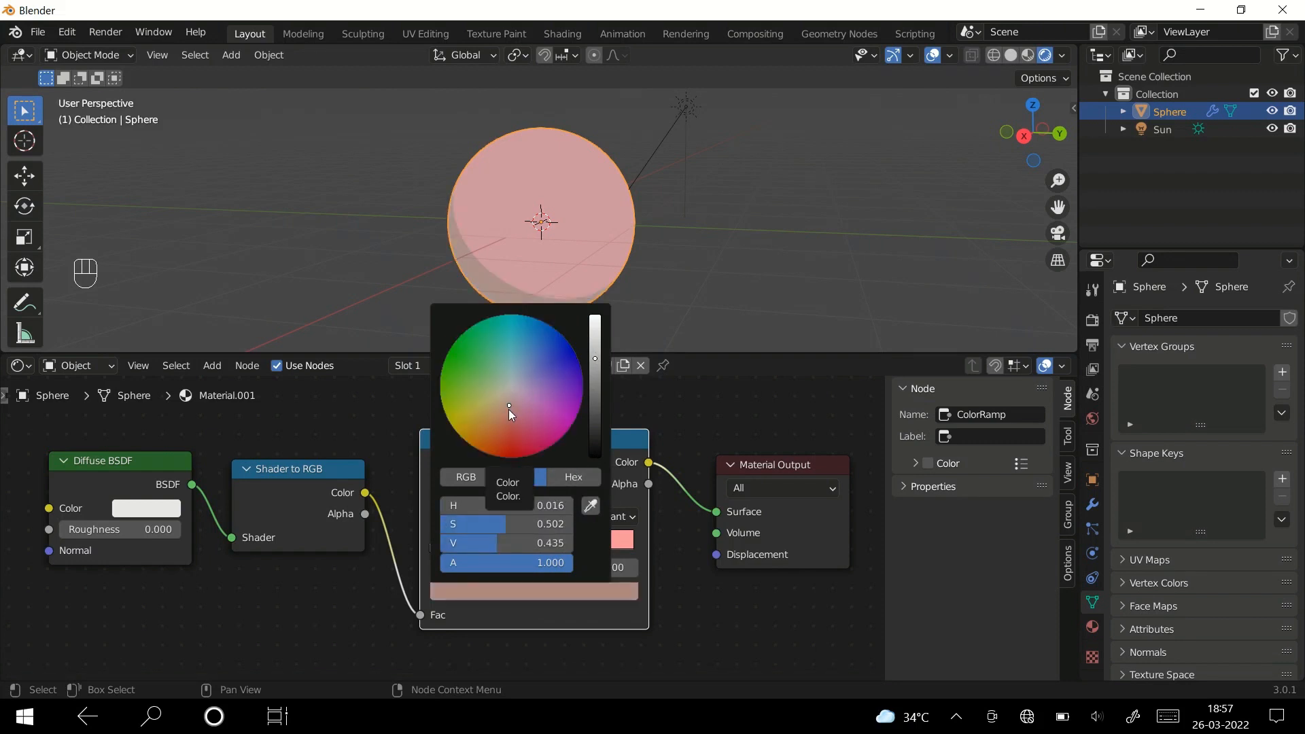
drag(593, 382, 595, 369)
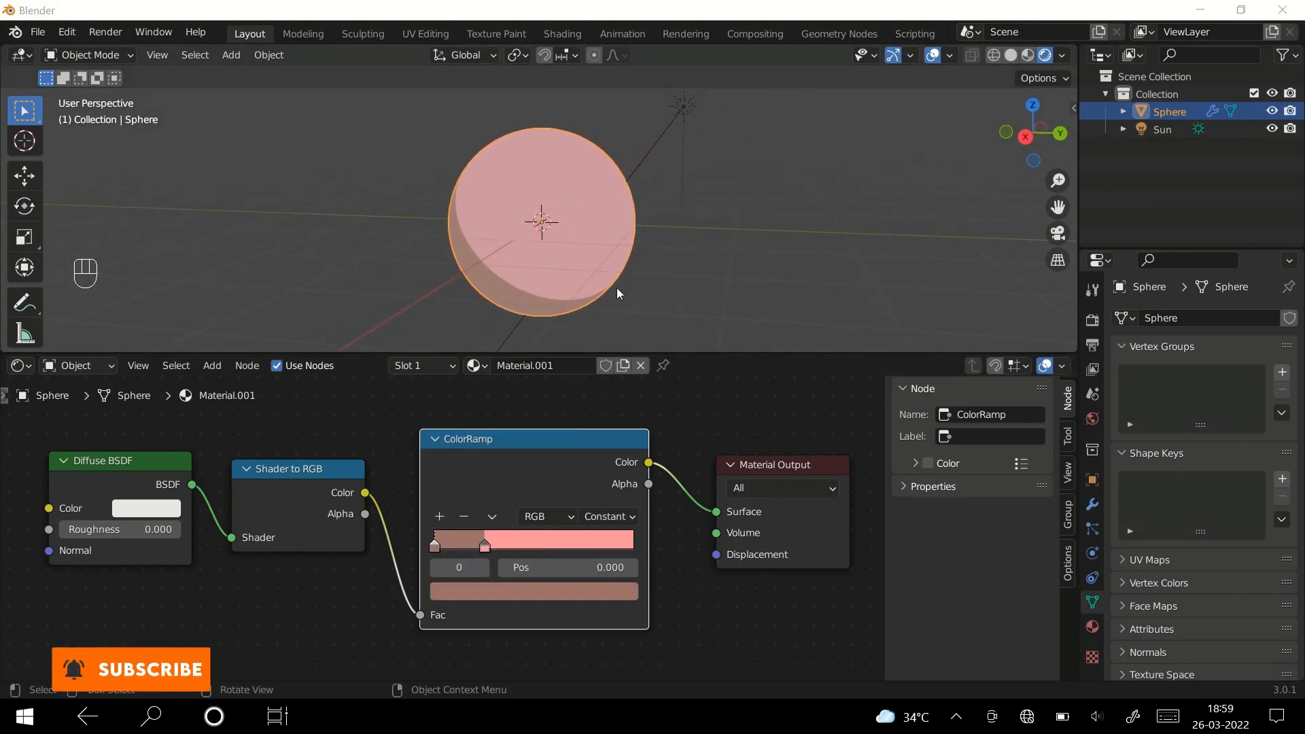
Step: Enlarge the 3D viewport by shrinking the node editor to its header, and view the sphere up close
drag(583, 348, 586, 663)
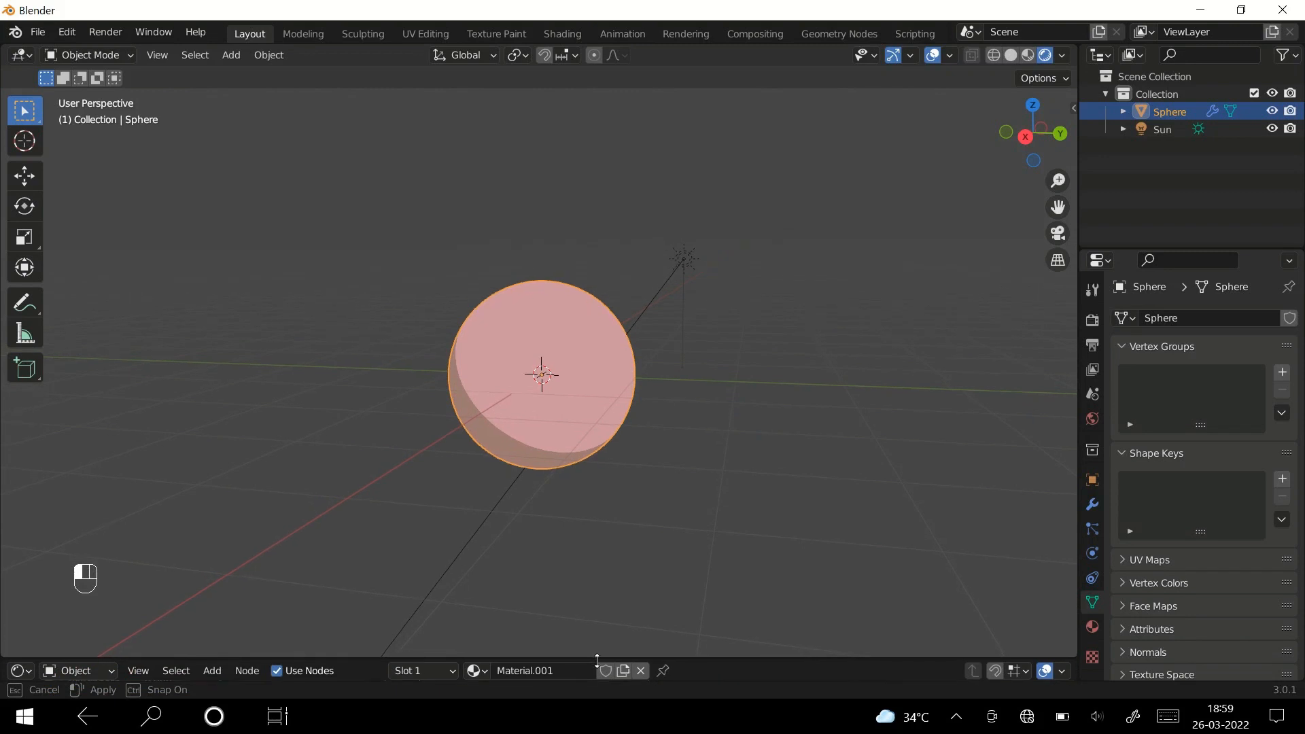
scroll(585, 429, up, 5)
mouse_move(594, 398)
middle_down()
mouse_move(617, 358)
mouse_move(572, 372)
mouse_move(592, 402)
mouse_move(593, 359)
middle_up()
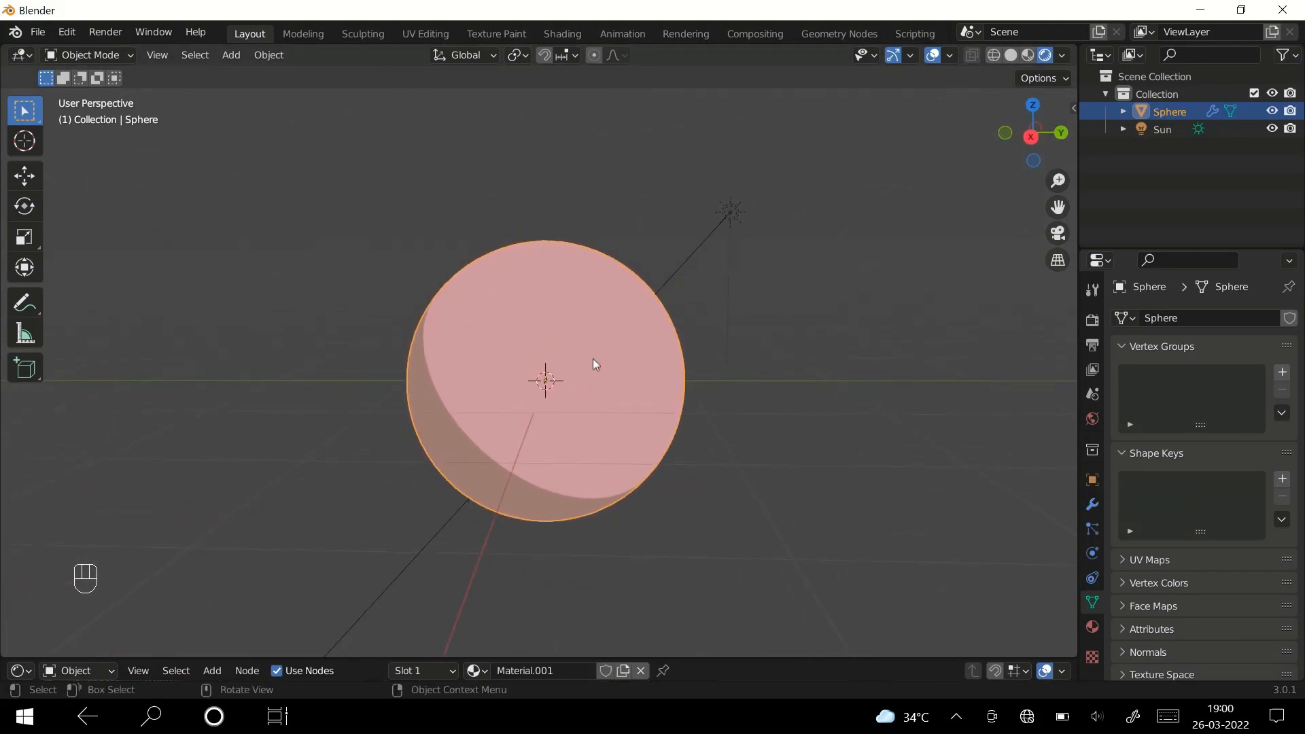
Step: Add a second material slot to the sphere with a new material and set its surface to Emission
click(1092, 627)
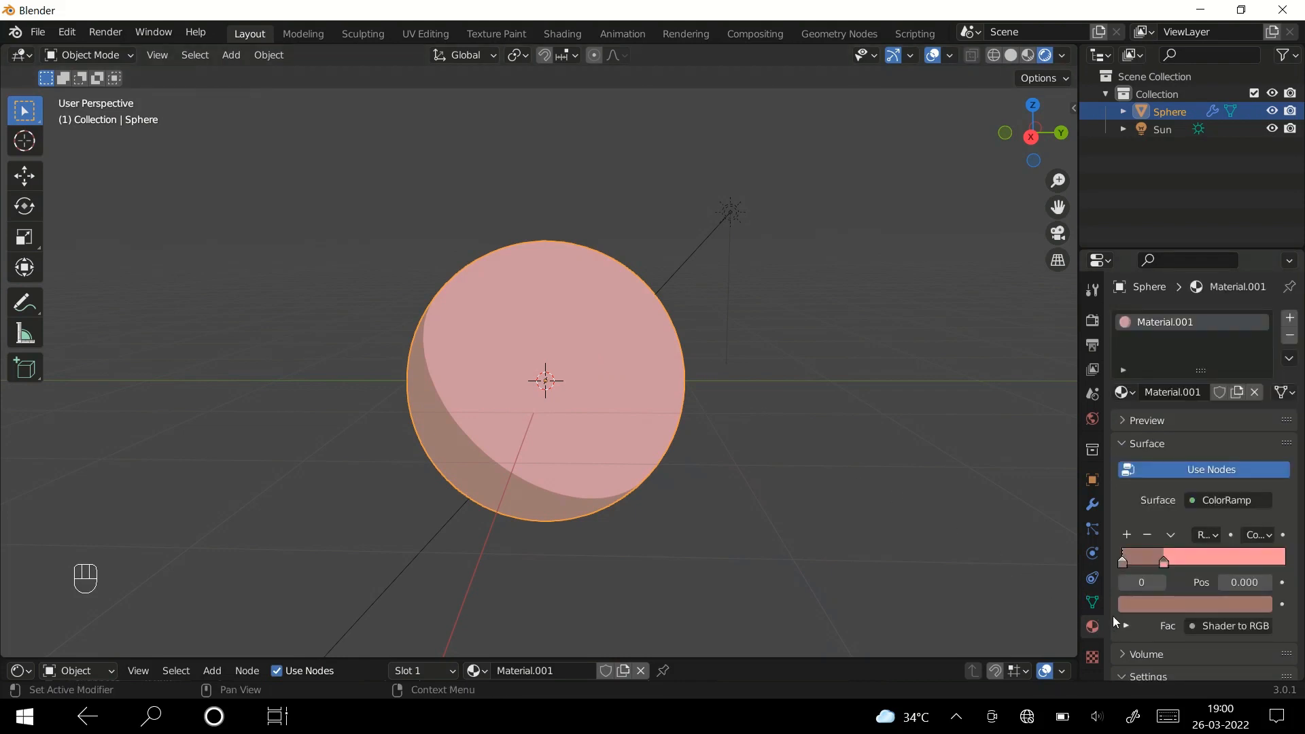
click(1287, 322)
click(1198, 427)
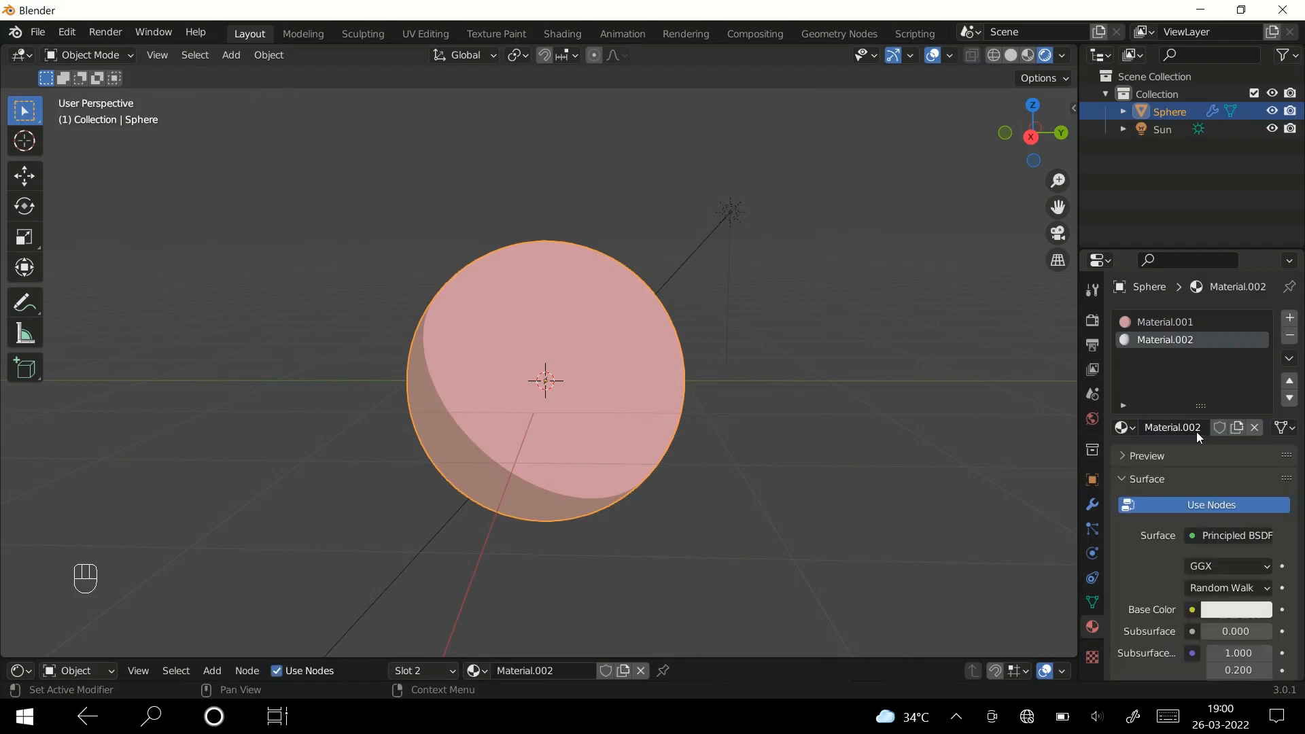
click(1211, 535)
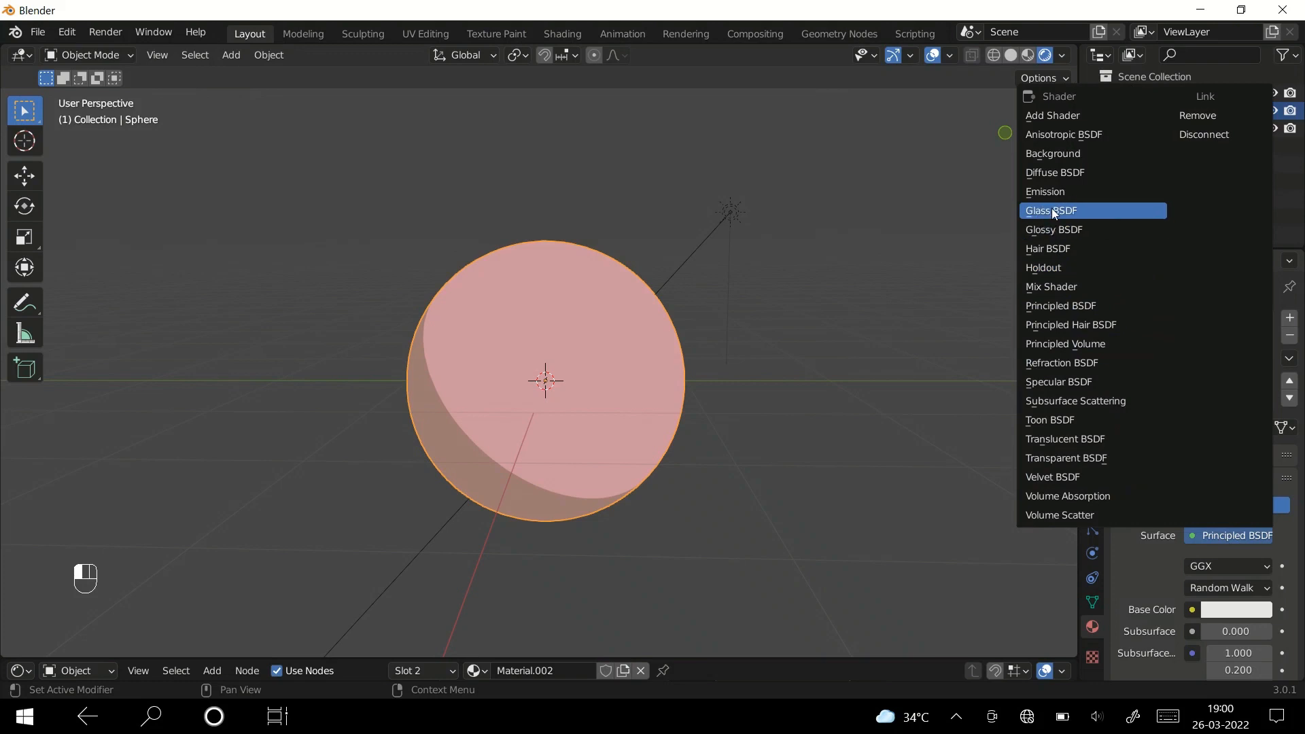
click(1046, 191)
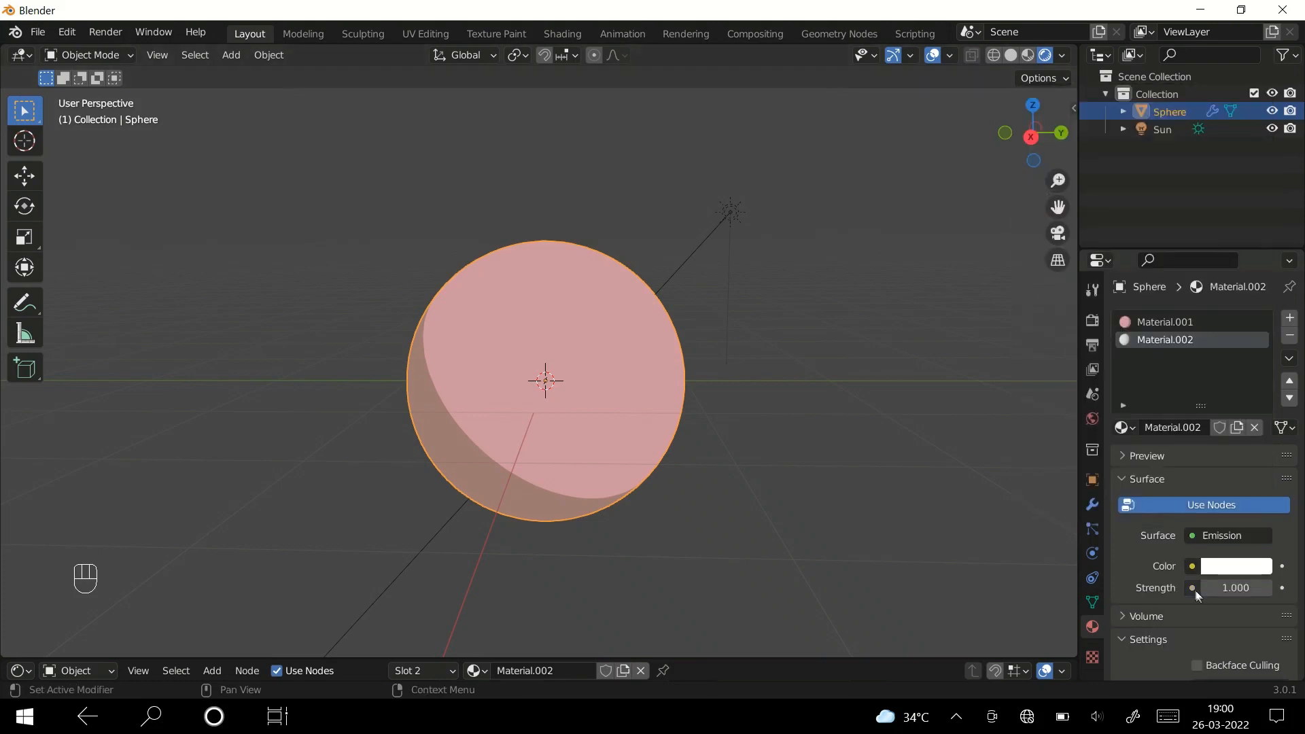
Step: Enable Backface Culling on the second material and set its emission color to black
scroll(1196, 591, down, 6)
click(1198, 469)
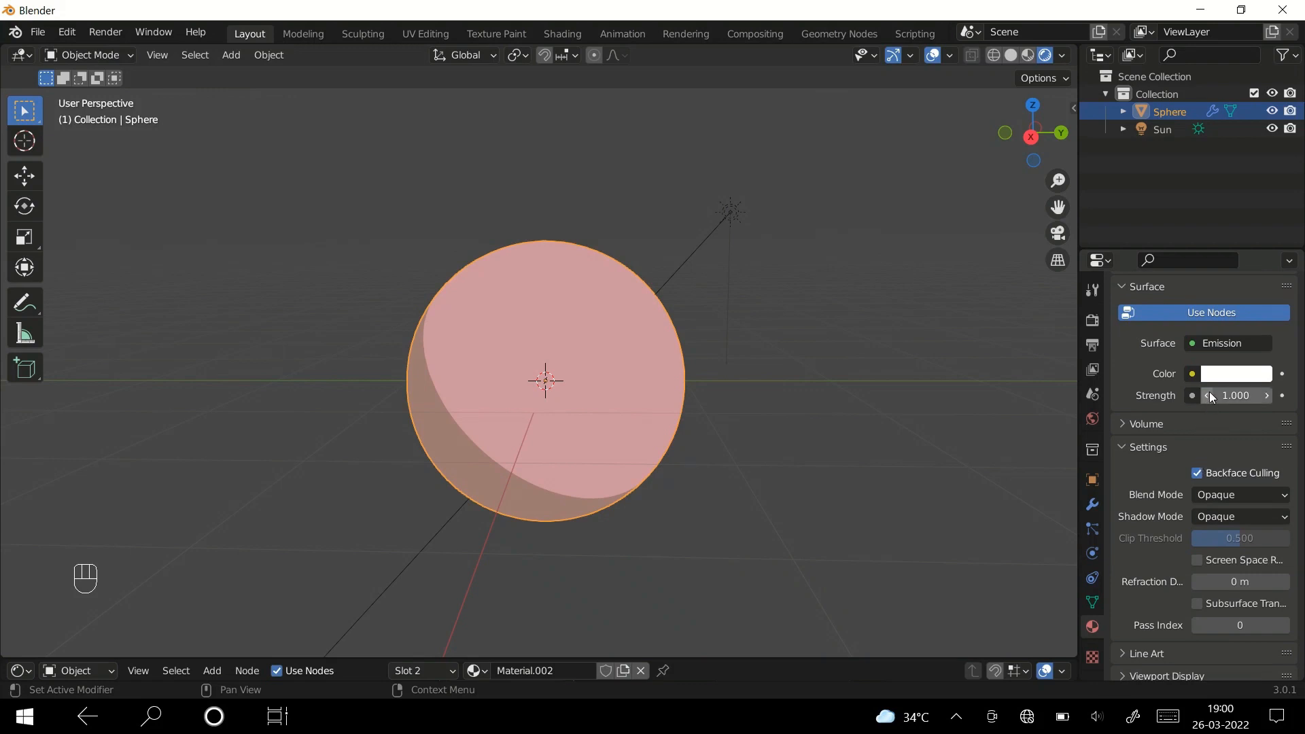
click(1218, 375)
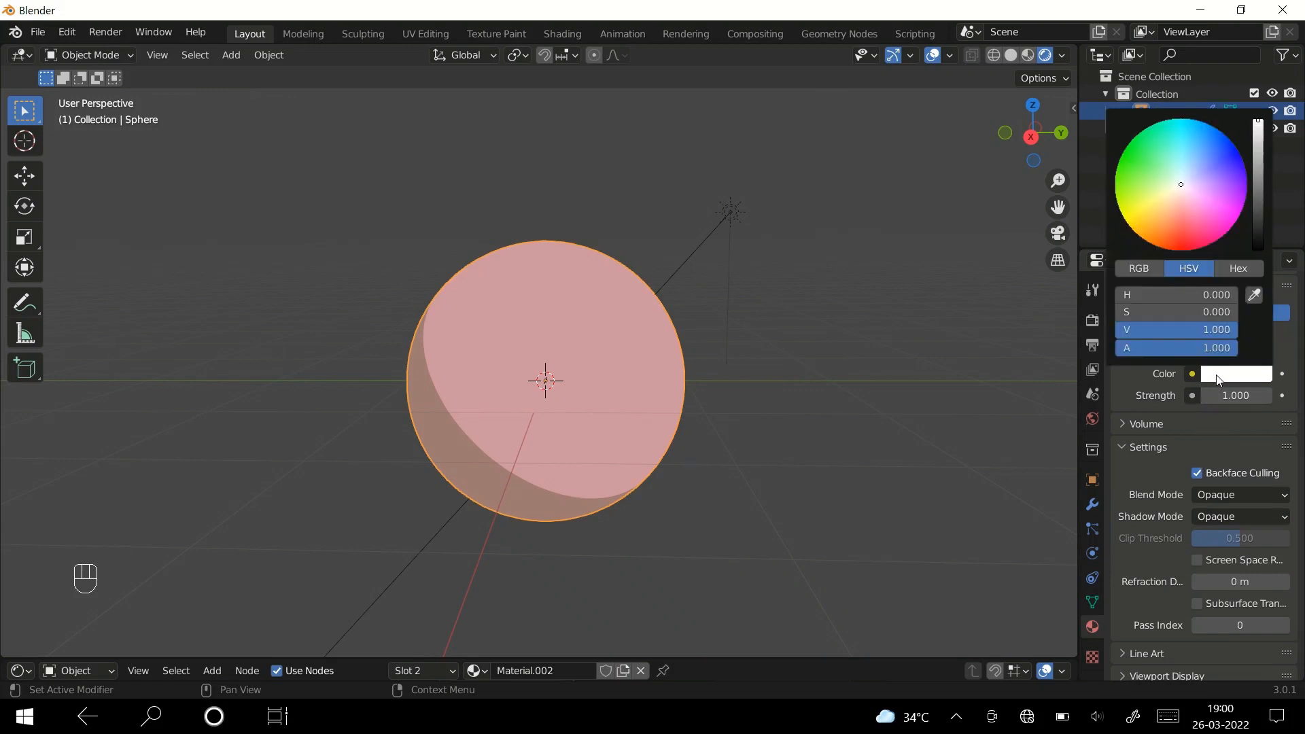
click(1255, 241)
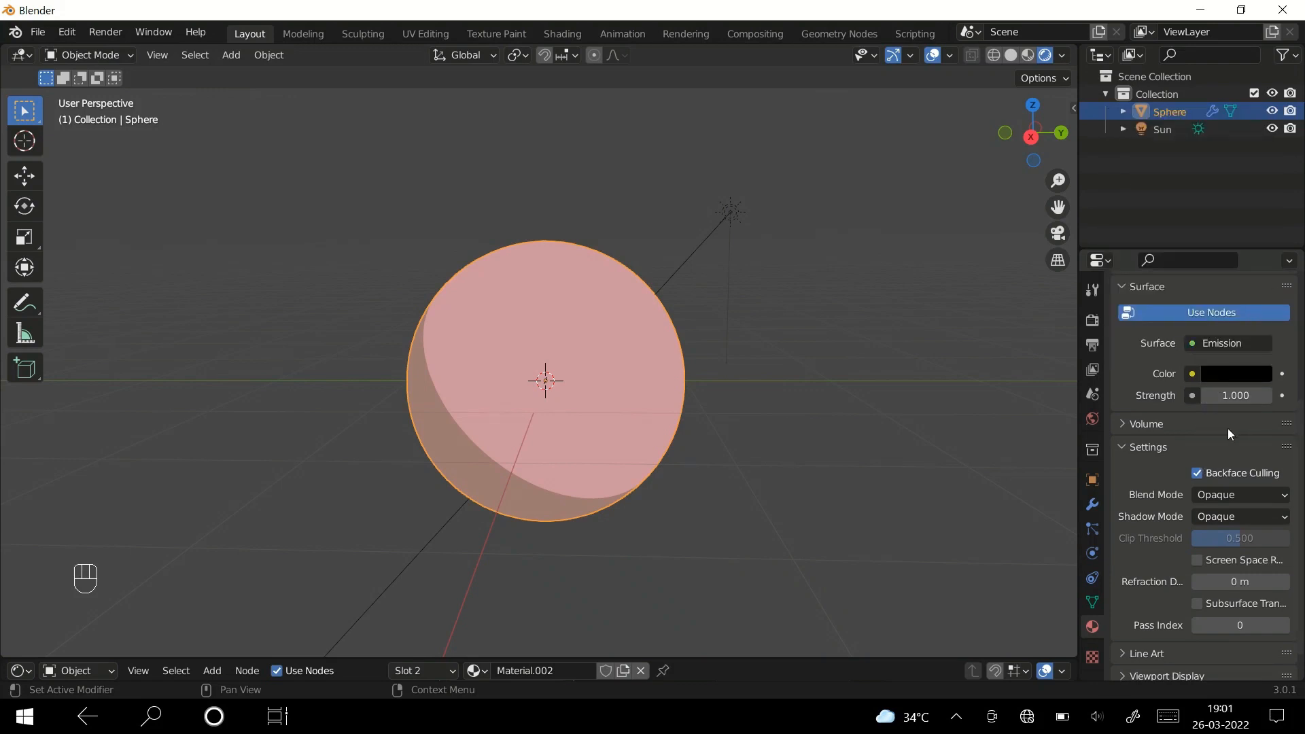
Step: Add a Solidify modifier to the sphere with flipped normals and a material offset of 1
click(1092, 504)
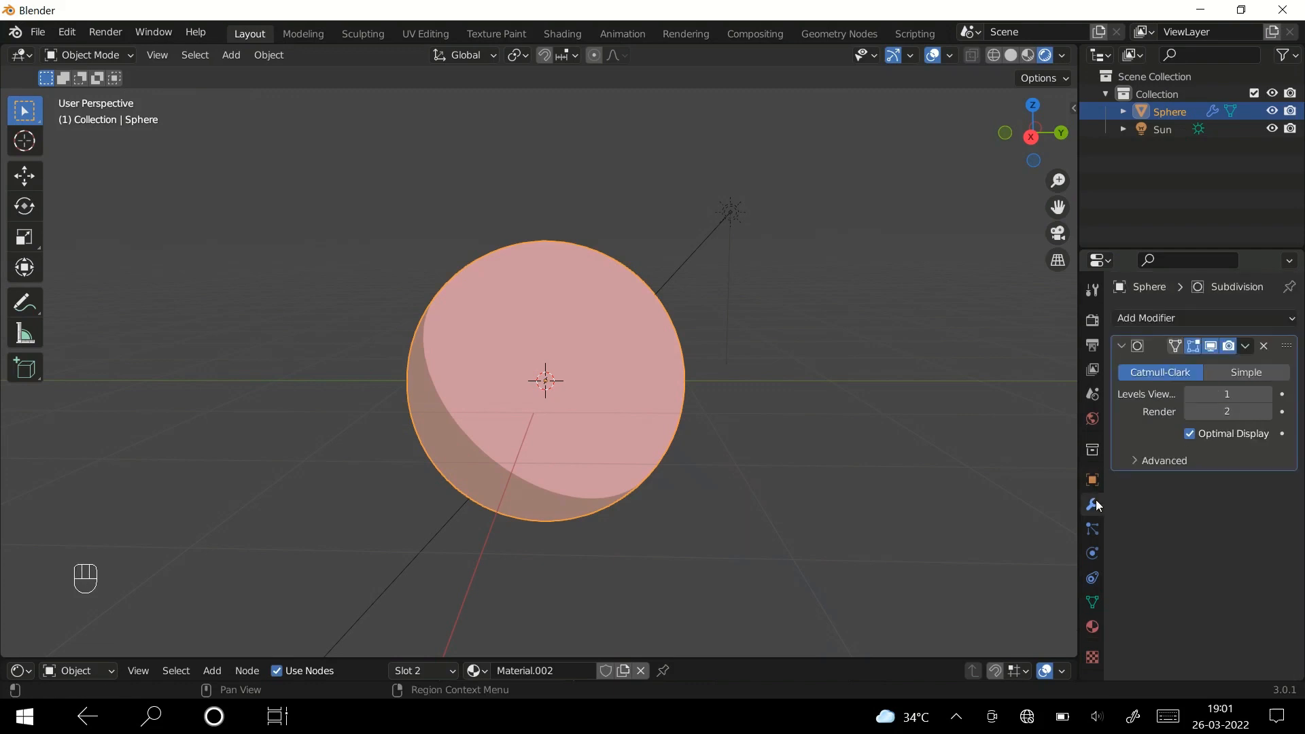
click(1156, 321)
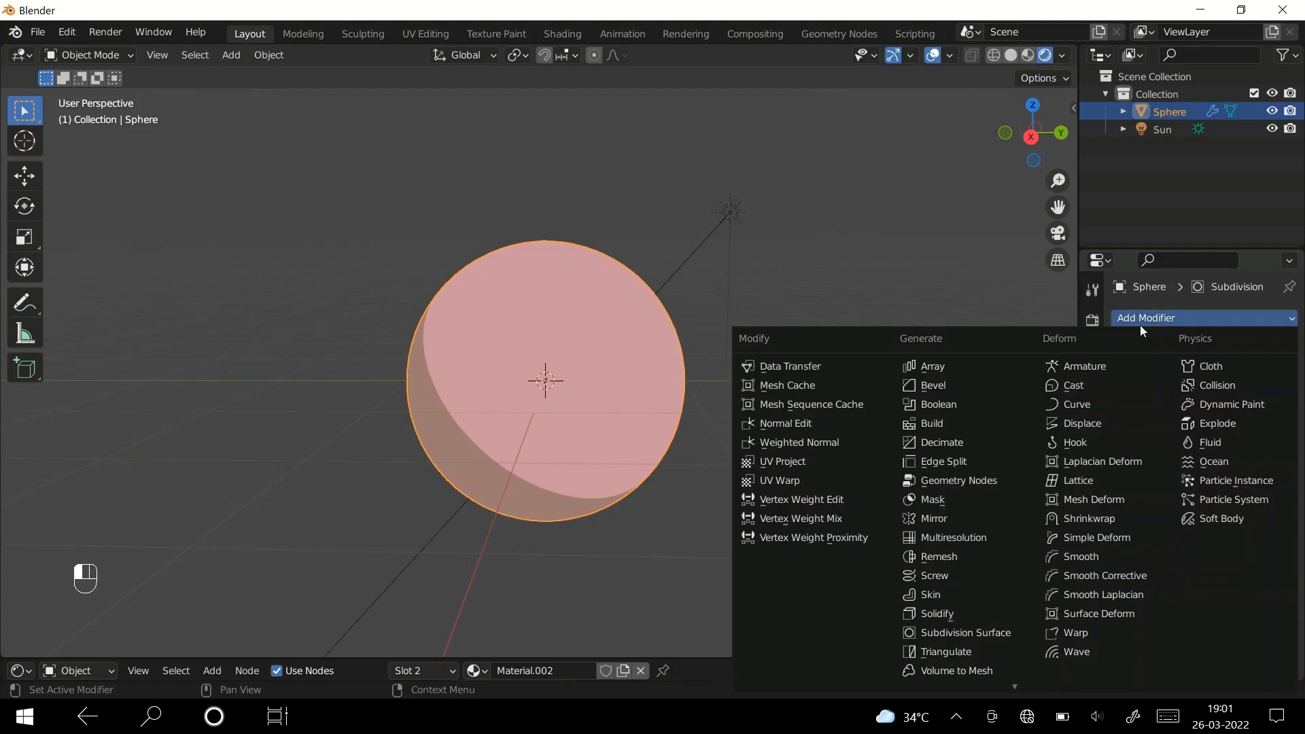
click(939, 613)
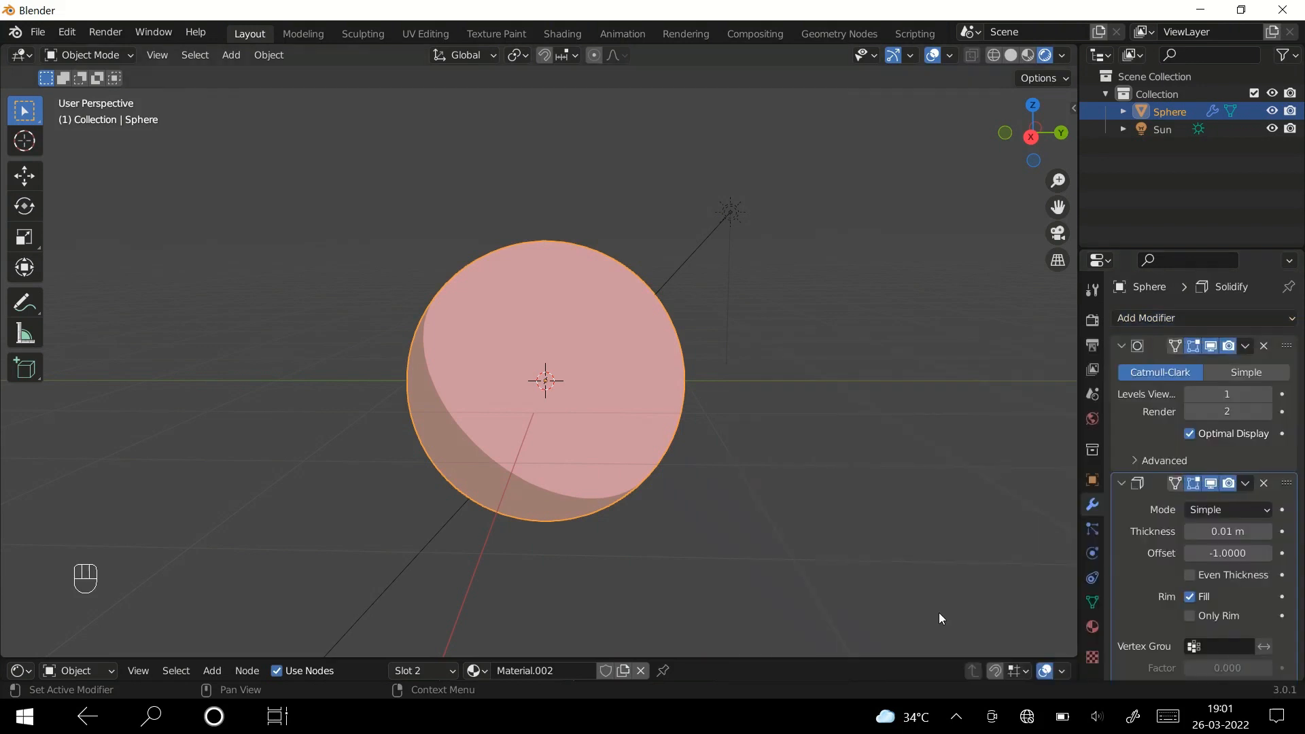
scroll(1158, 576, down, 5)
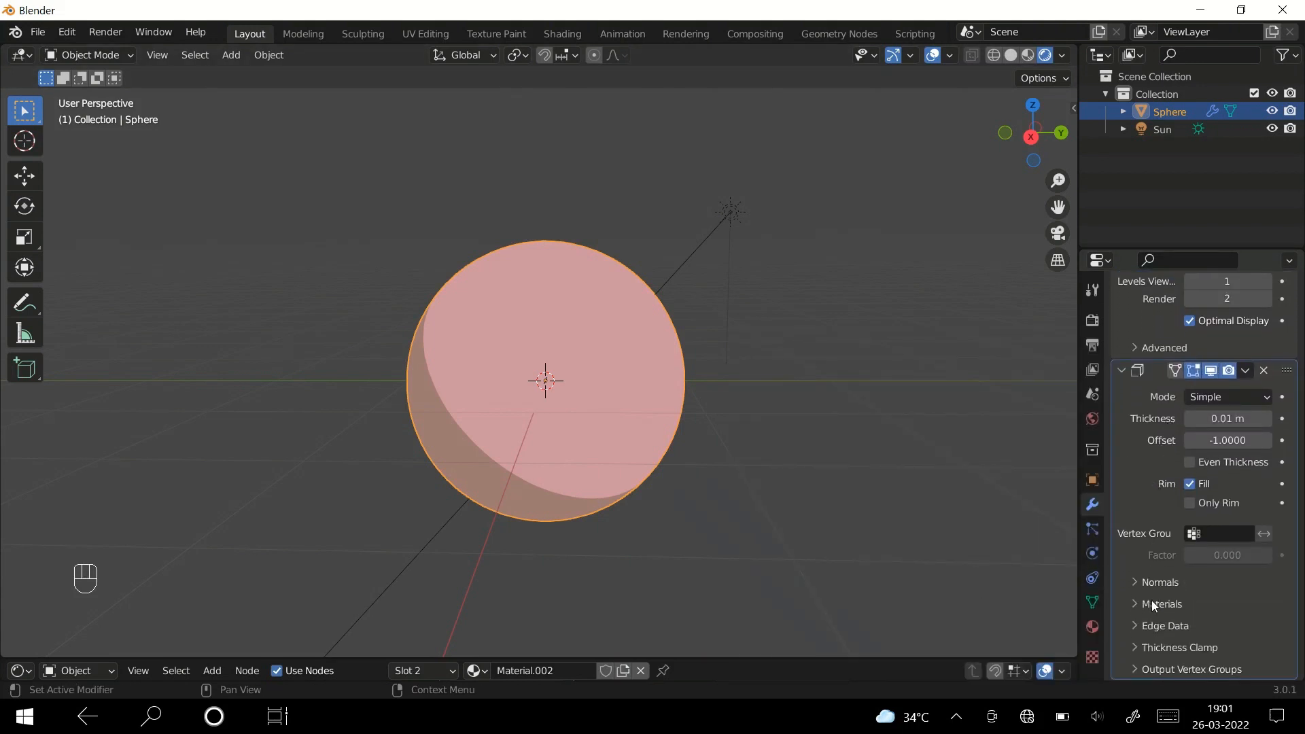
click(1151, 583)
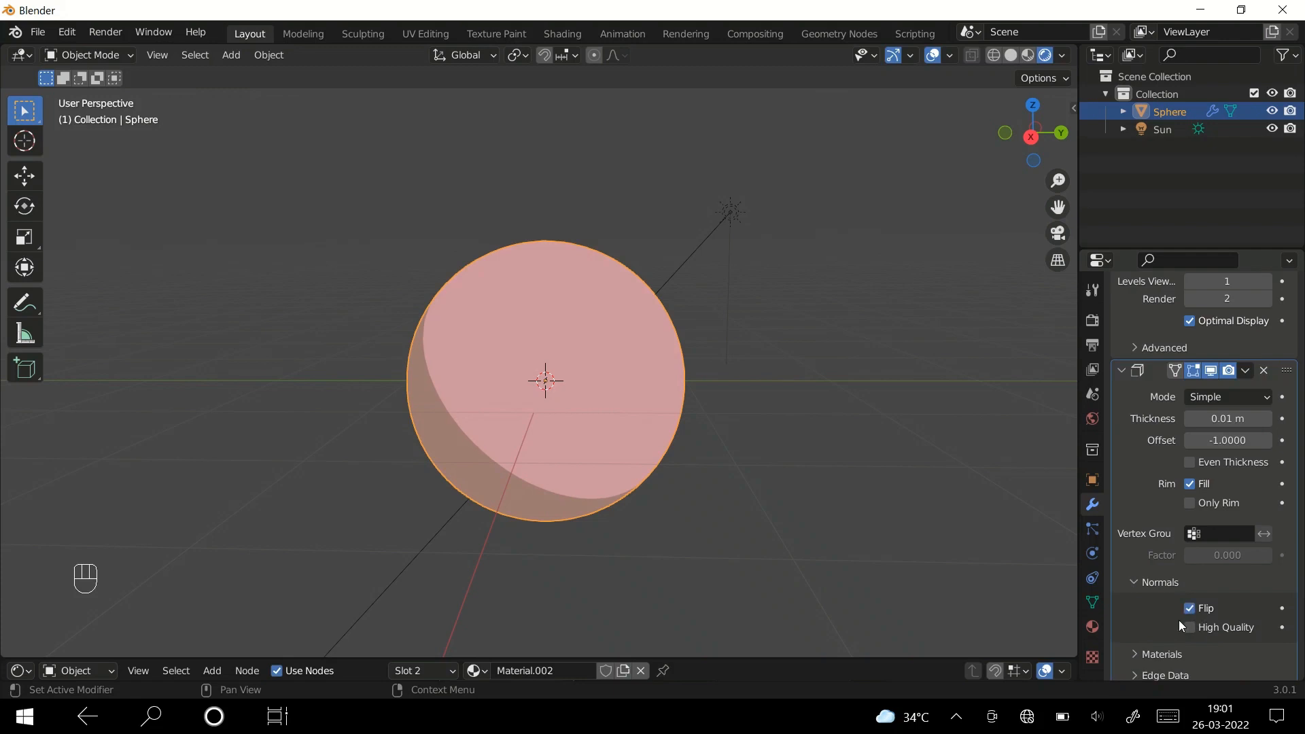
click(1154, 652)
scroll(1266, 582, down, 4)
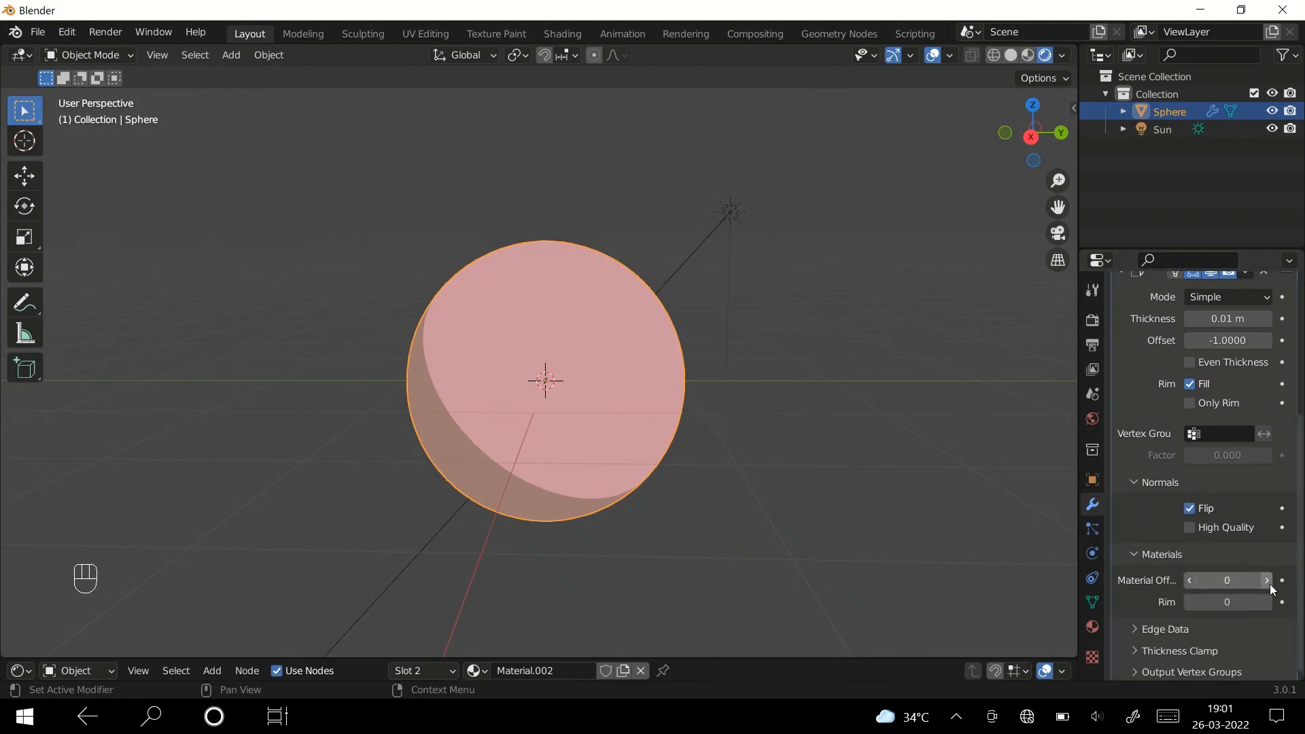
click(1267, 581)
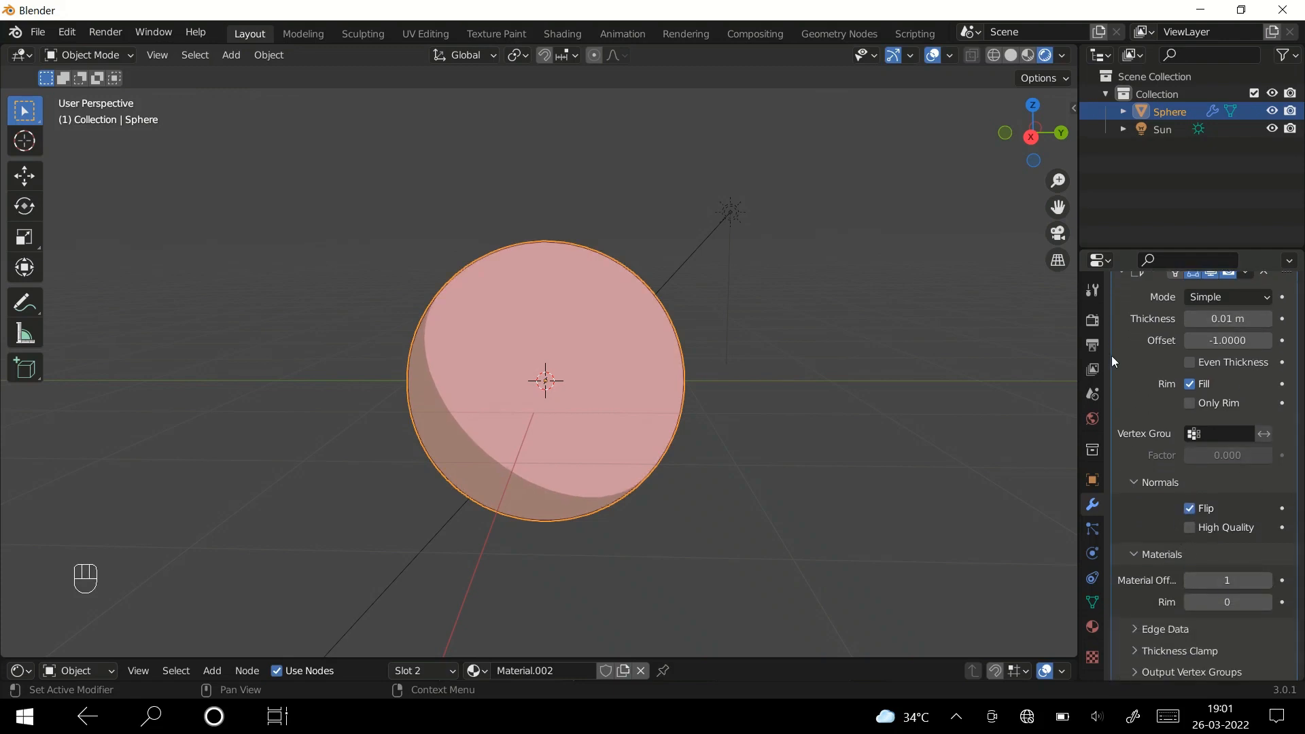
Step: Set the sphere's Solidify thickness to 0.02 m and inspect the outline from several angles
click(705, 357)
middle_drag(666, 378, 632, 336)
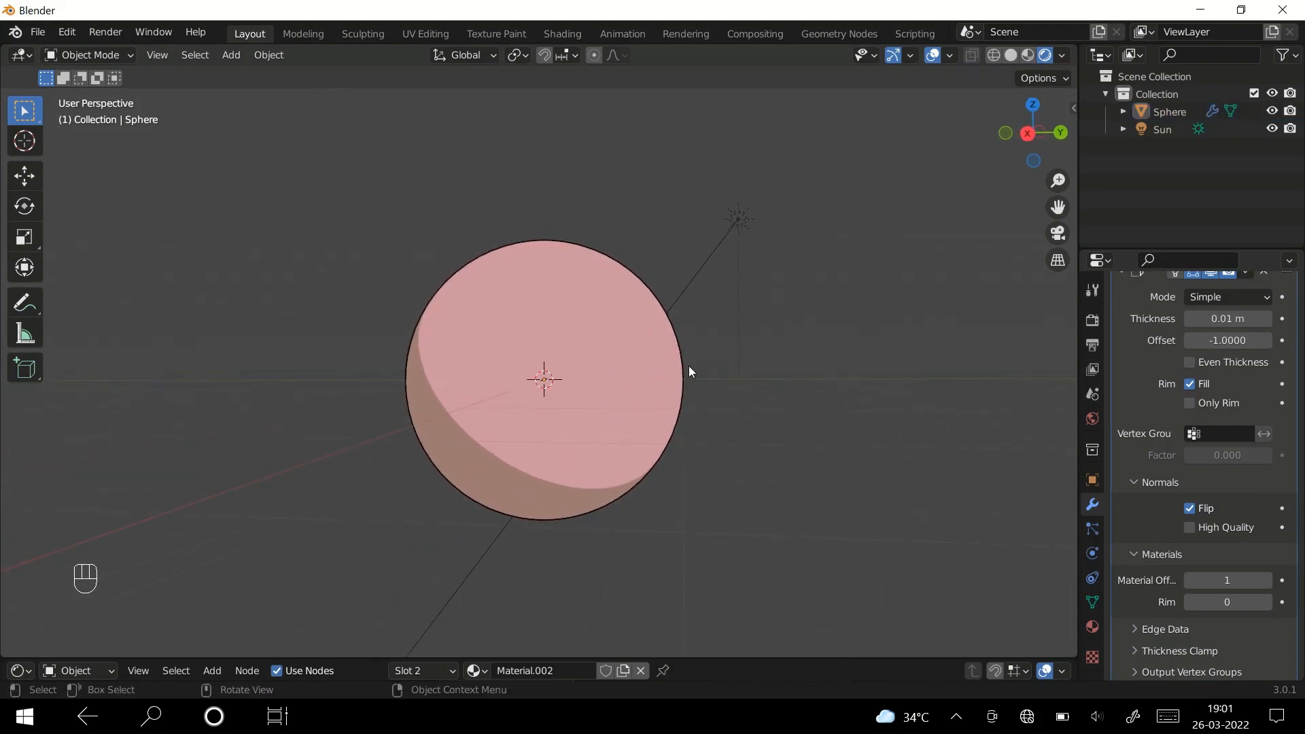
mouse_move(1223, 318)
mouse_down()
mouse_move(1237, 319)
mouse_move(1203, 319)
mouse_move(1244, 319)
mouse_move(1220, 319)
mouse_up()
middle_drag(656, 471, 725, 440)
scroll(713, 433, down, 3)
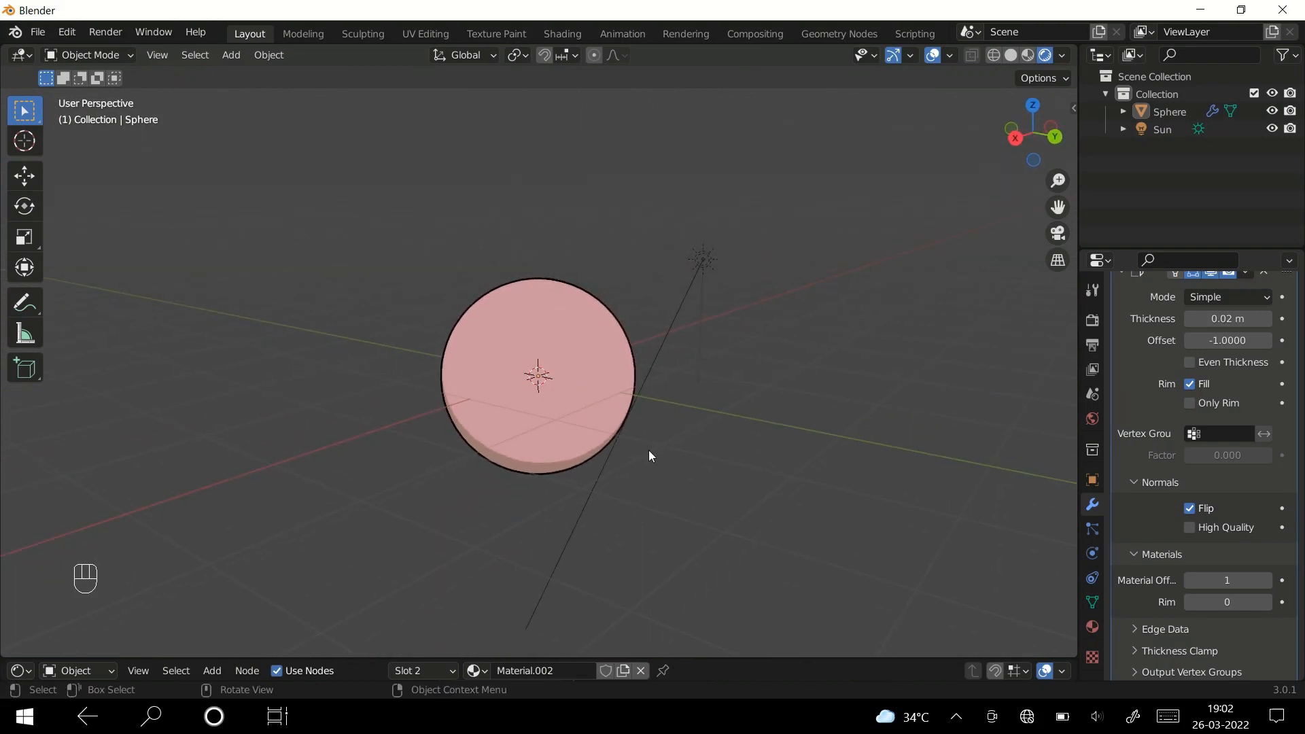
Step: Add a Monkey mesh and move it along the X axis until it stands clear of the sphere
key(shift+a)
mouse_move(676, 234)
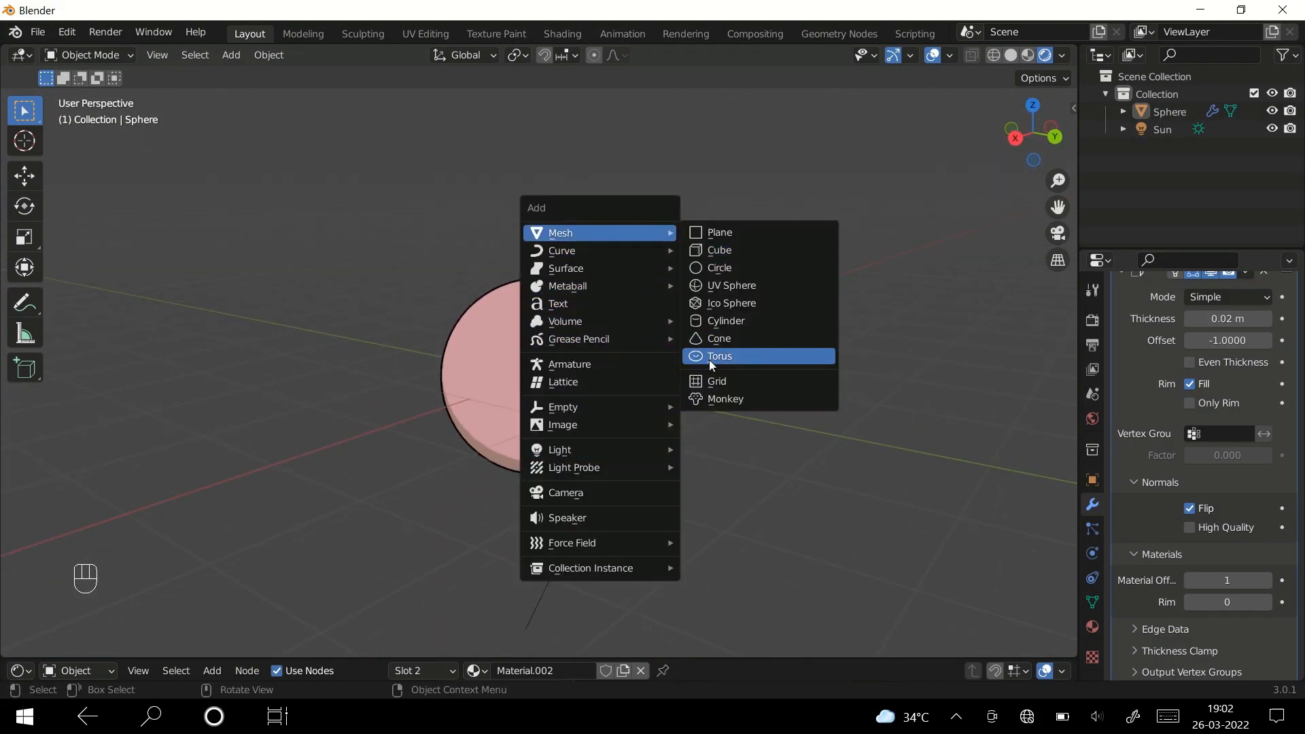
click(713, 394)
key(g)
key(x)
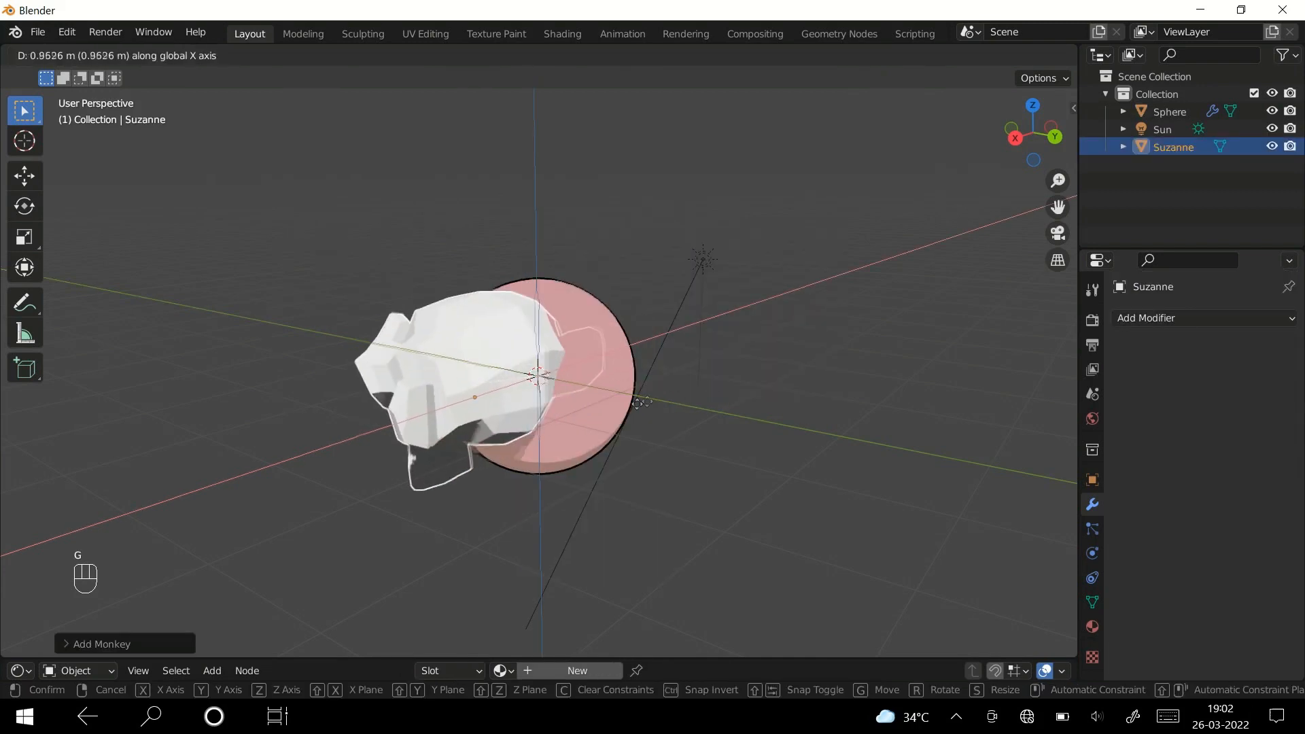
click(391, 463)
Step: Rotate the Sun light freely to about X -6.56°, Y 47.6°, Z -62.2° so it lights the monkey's face
middle_drag(391, 464, 749, 404)
click(335, 244)
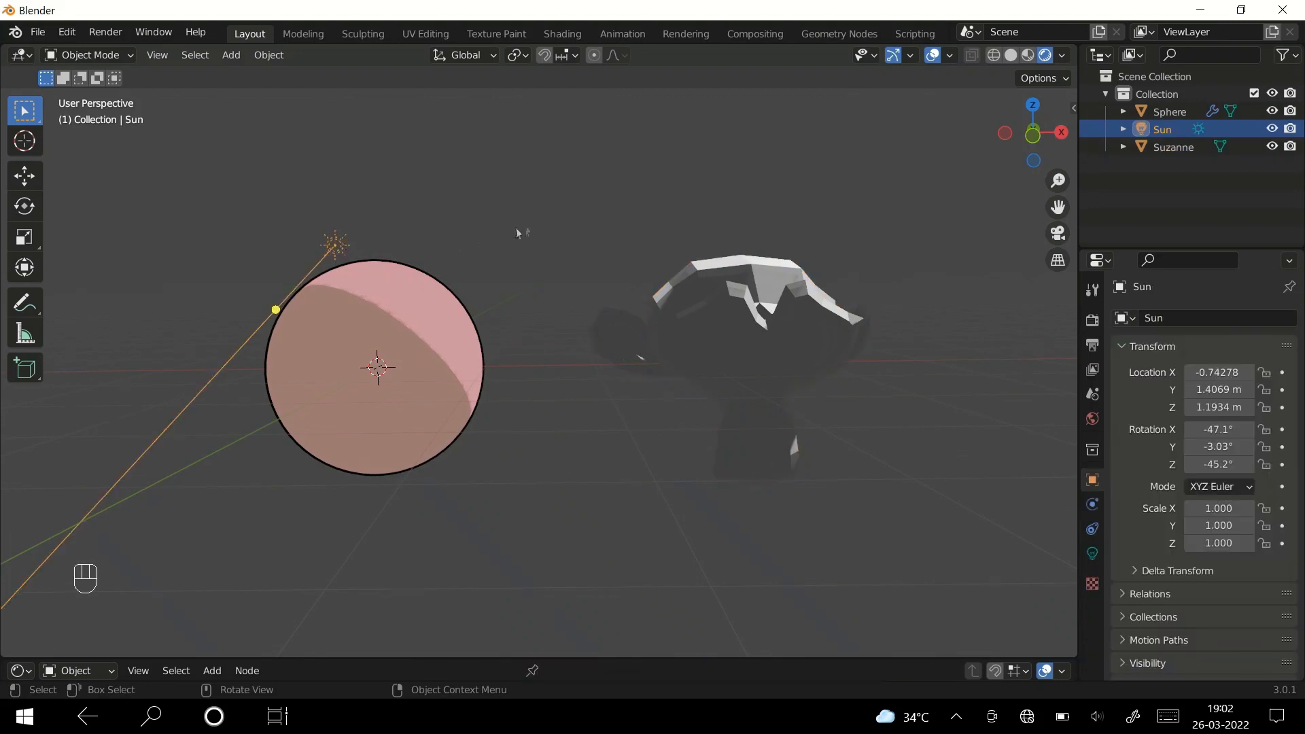
key(r)
key(r)
click(539, 280)
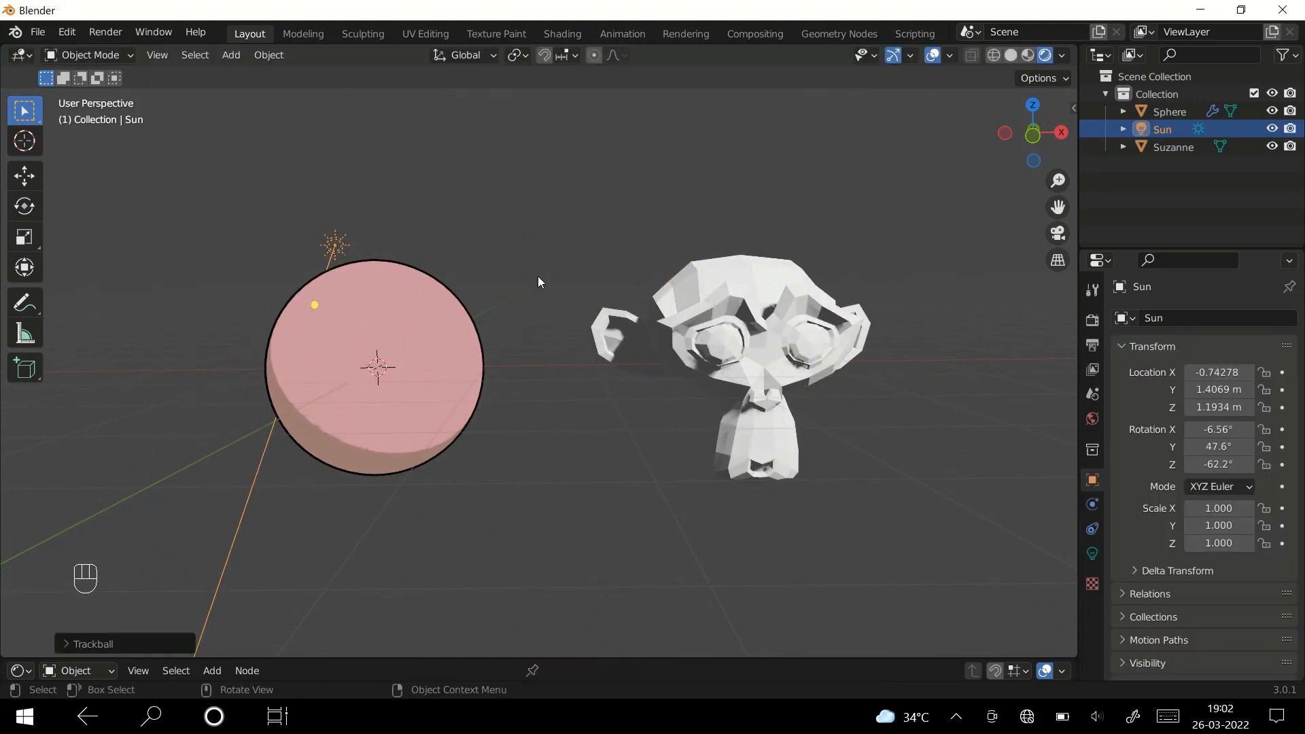
Step: Add a Subdivision Surface modifier to the monkey head and shade it smooth
click(707, 314)
click(1150, 318)
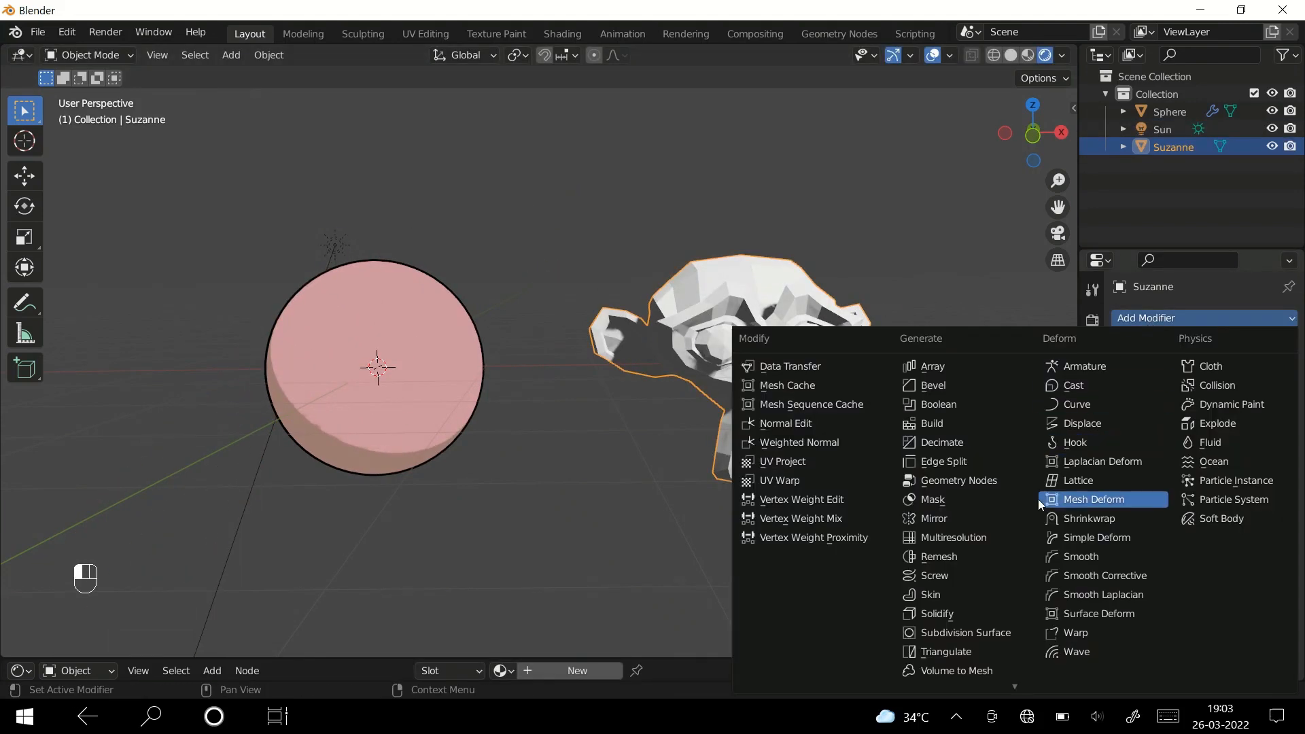
click(952, 631)
right_click(799, 408)
click(802, 416)
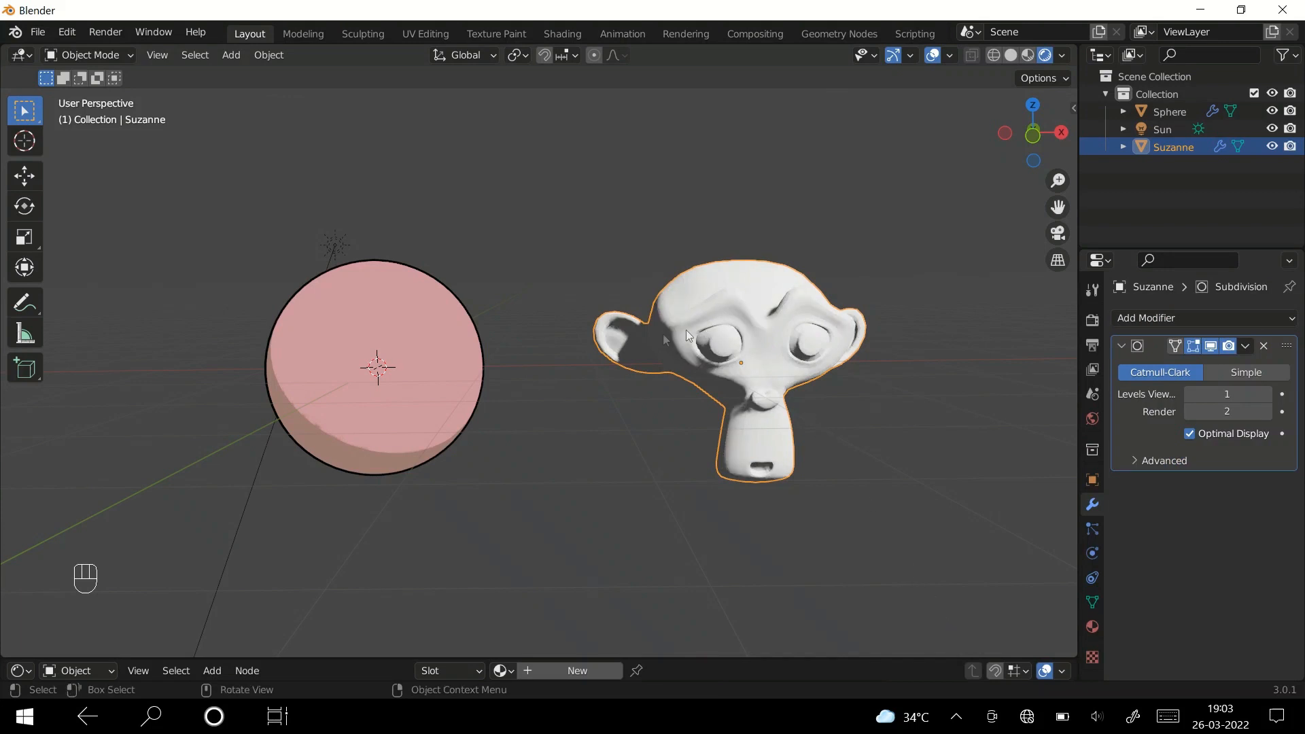
Step: Link the sphere's materials to the monkey head, with the sphere as the active object
shift+click(438, 343)
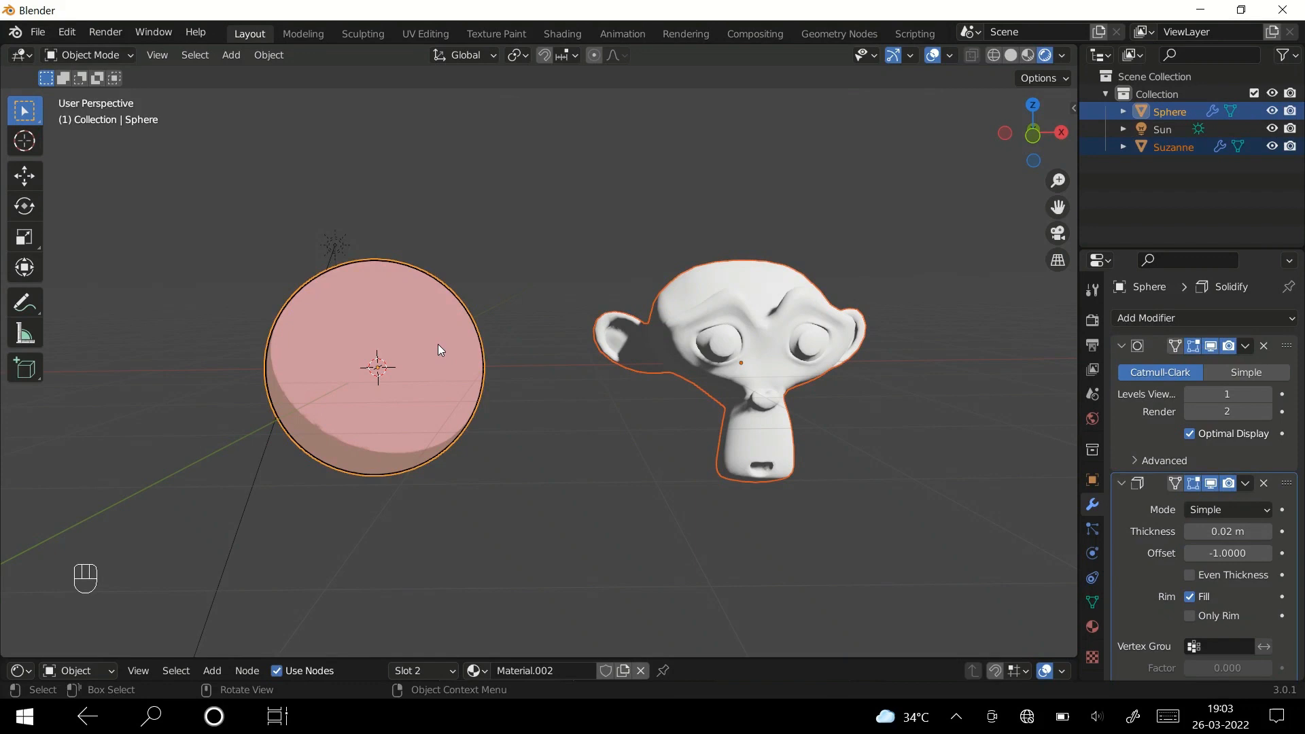
key(ctrl+l)
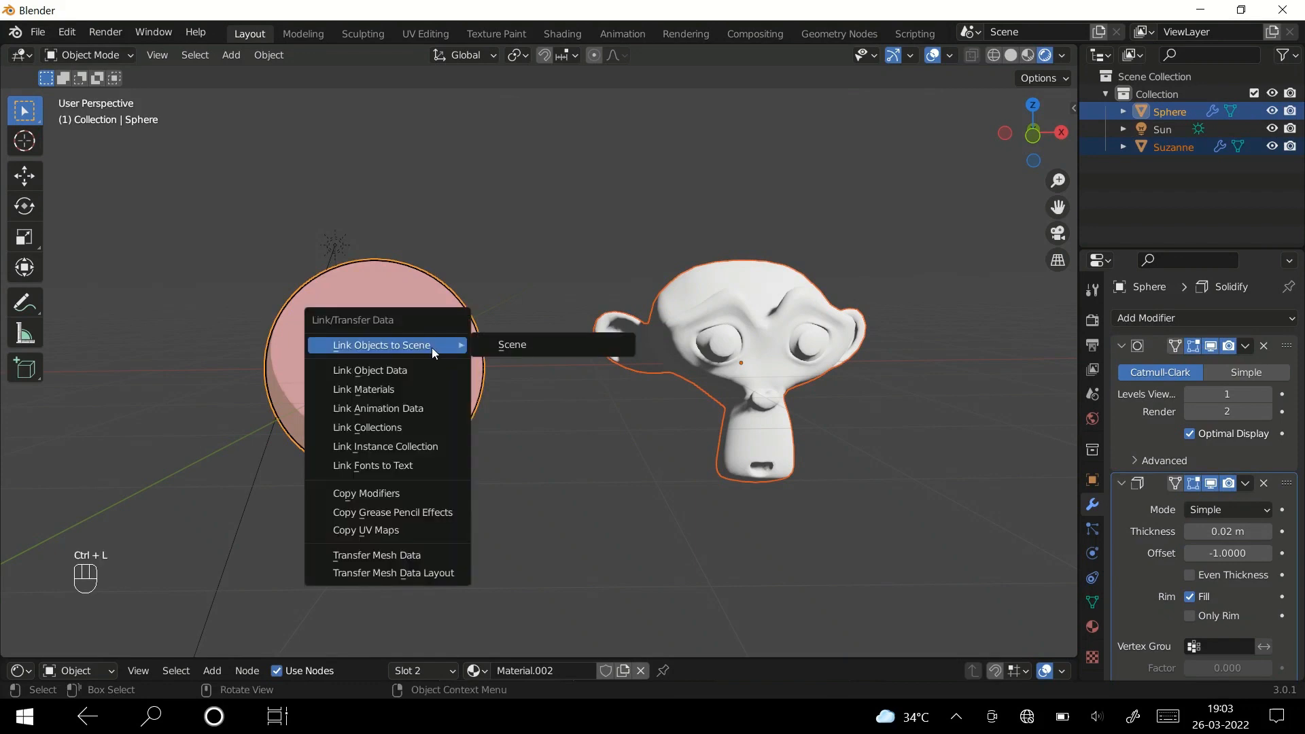
click(400, 388)
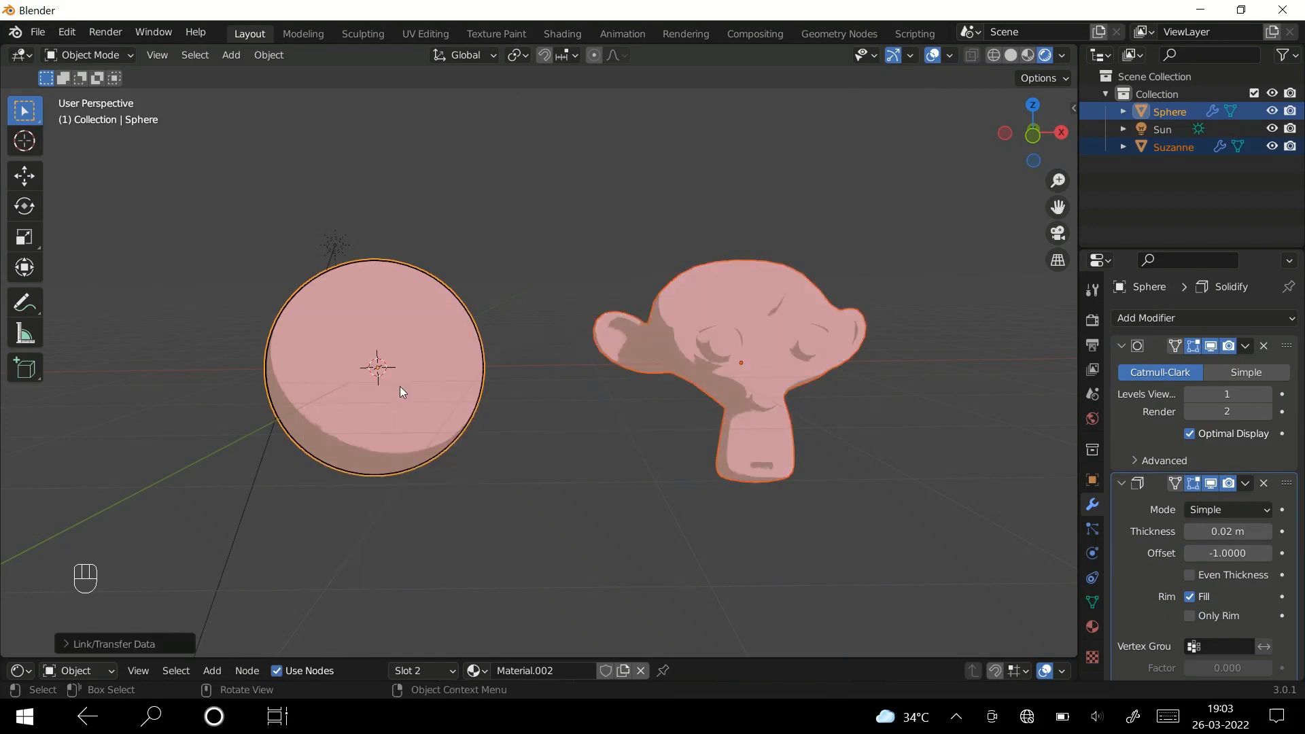
Step: Add a Solidify modifier to the monkey head with flipped normals and the sphere's material offset of 1
click(797, 382)
middle_drag(819, 357, 805, 350)
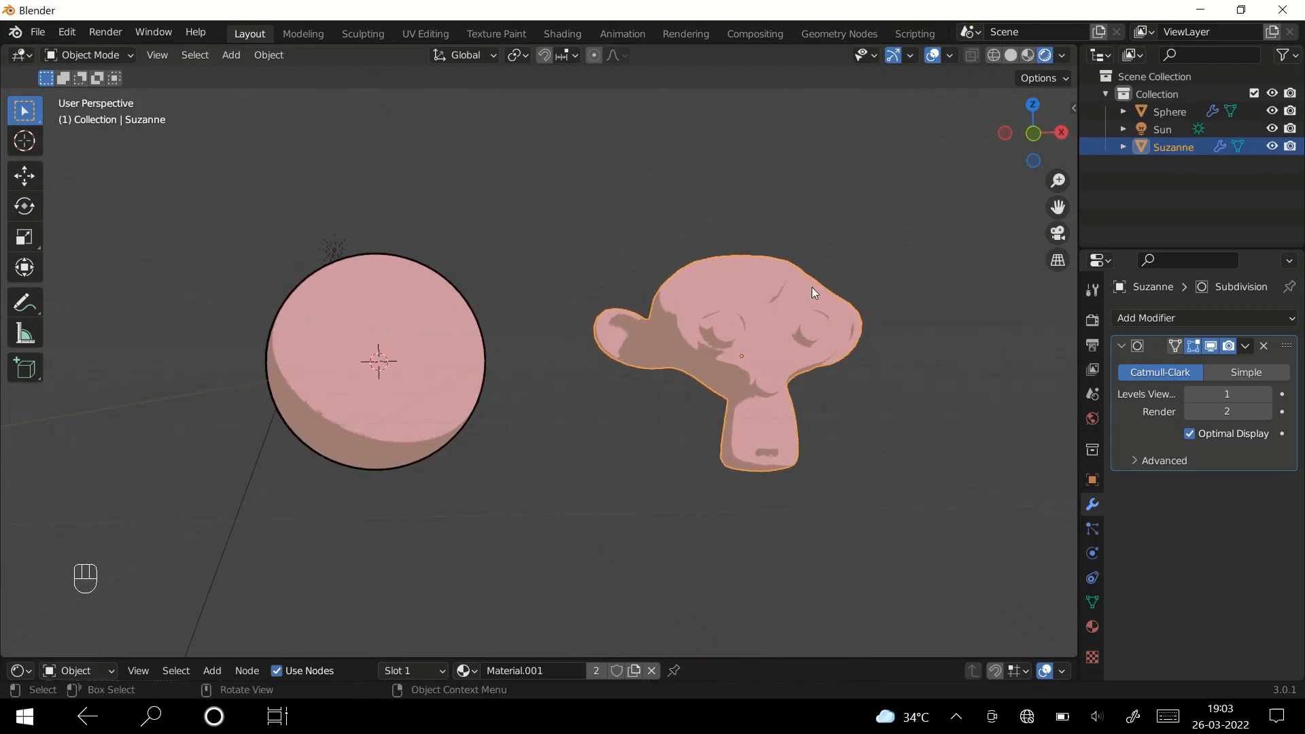
click(1124, 317)
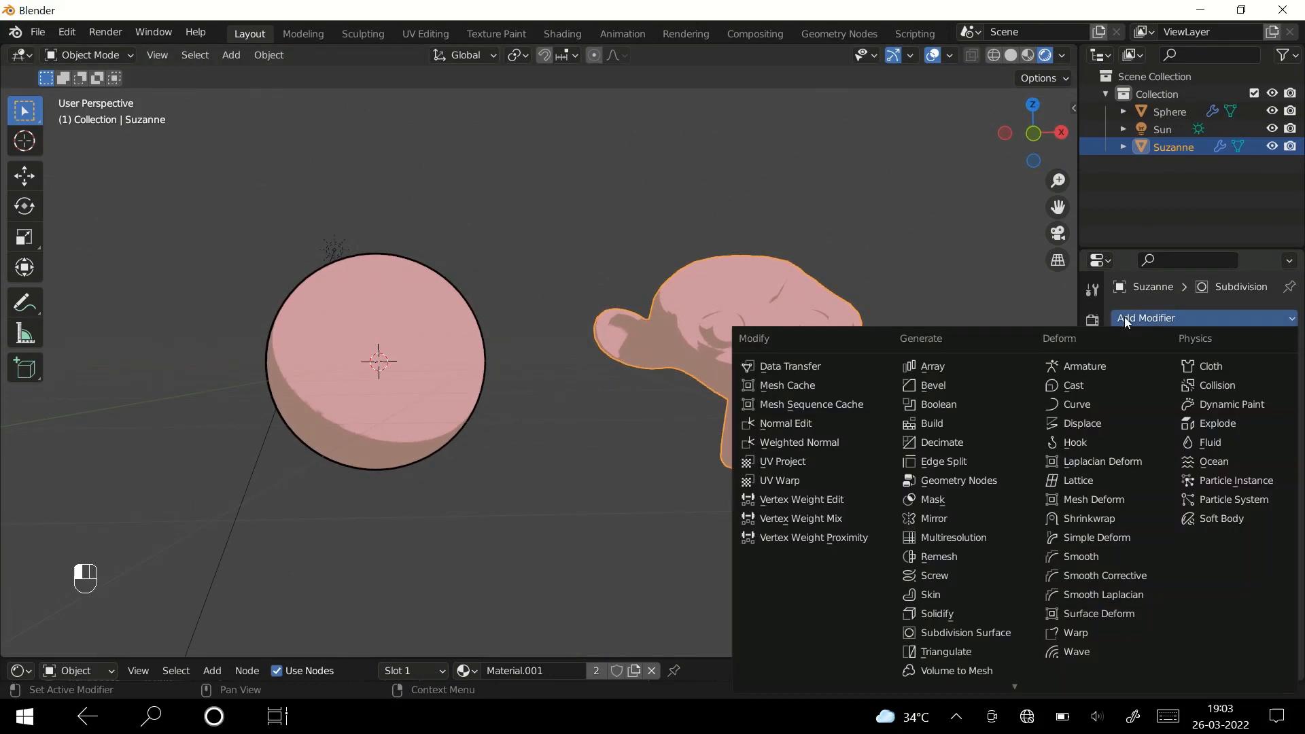
click(951, 597)
scroll(1211, 476, down, 3)
scroll(1211, 476, down, 2)
click(1167, 585)
click(1164, 584)
click(1163, 603)
Step: Set the monkey head's Solidify thickness to 0.03 m, deselect it and inspect its outline from the side
scroll(1217, 584, up, 3)
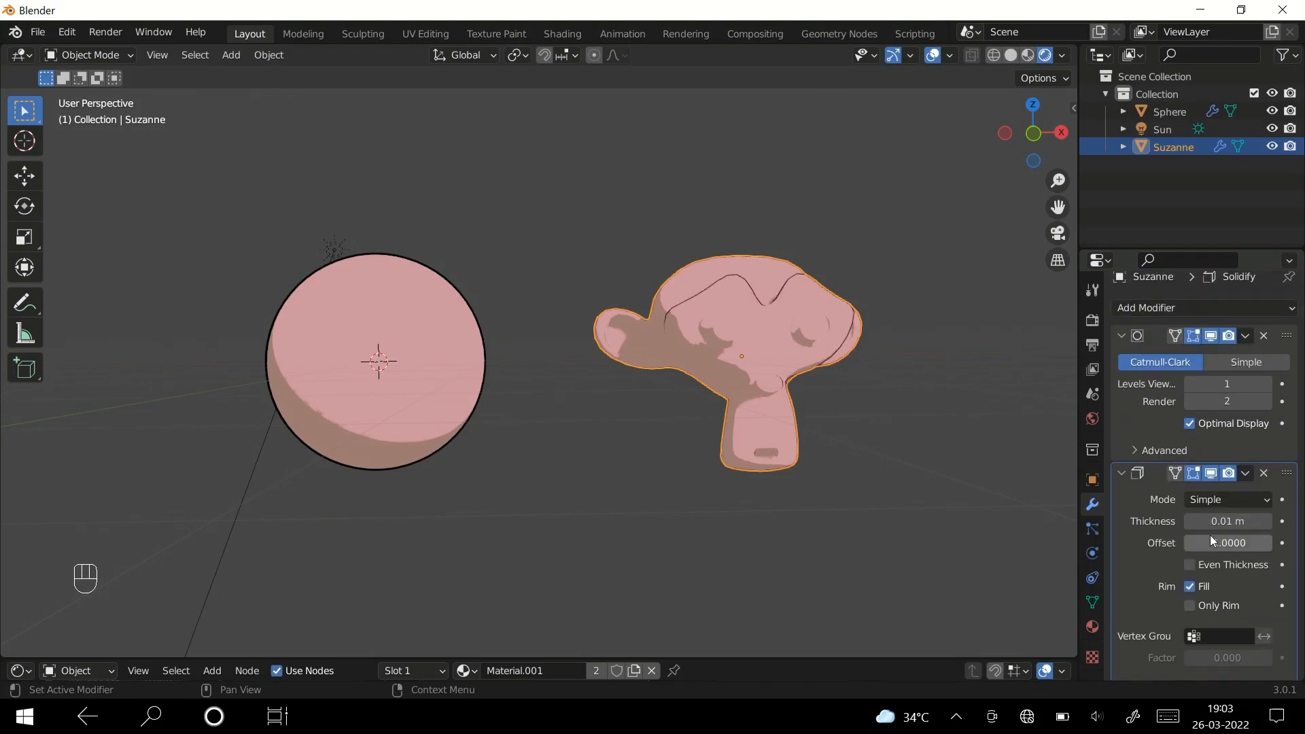
mouse_move(1223, 521)
mouse_down()
mouse_move(1196, 521)
mouse_move(1223, 521)
mouse_up()
middle_drag(883, 428, 664, 345)
click(793, 382)
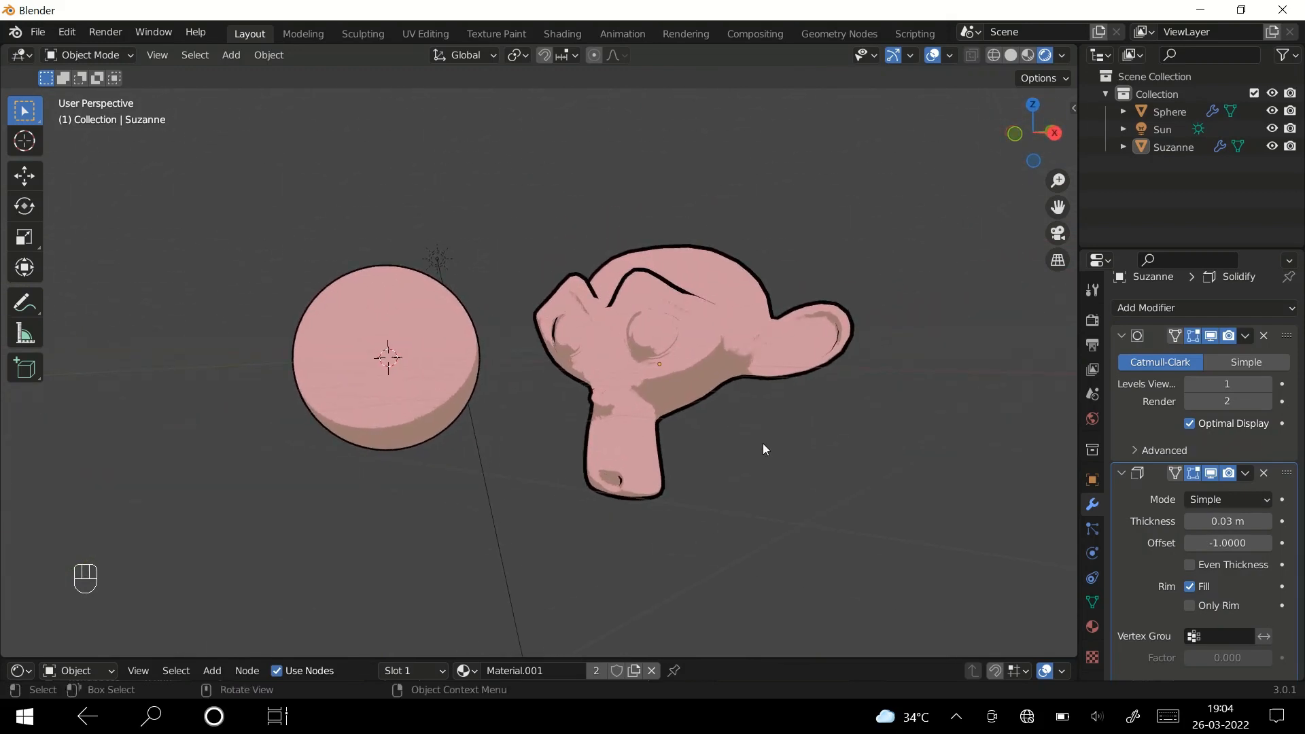